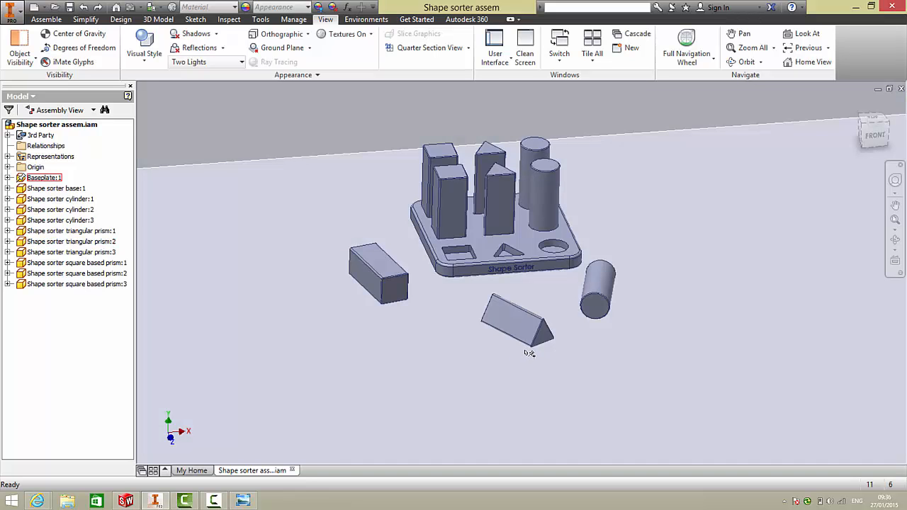
Examine the shape sorter, its loose blocks and the large baseplate with its upright back wall, both close up and as a whole
mouse_move(524, 363)
shift+middle_down()
mouse_move(495, 352)
mouse_move(525, 344)
mouse_move(571, 362)
mouse_move(523, 348)
mouse_move(504, 368)
mouse_move(502, 355)
mouse_move(523, 350)
mouse_move(510, 354)
shift+middle_up()
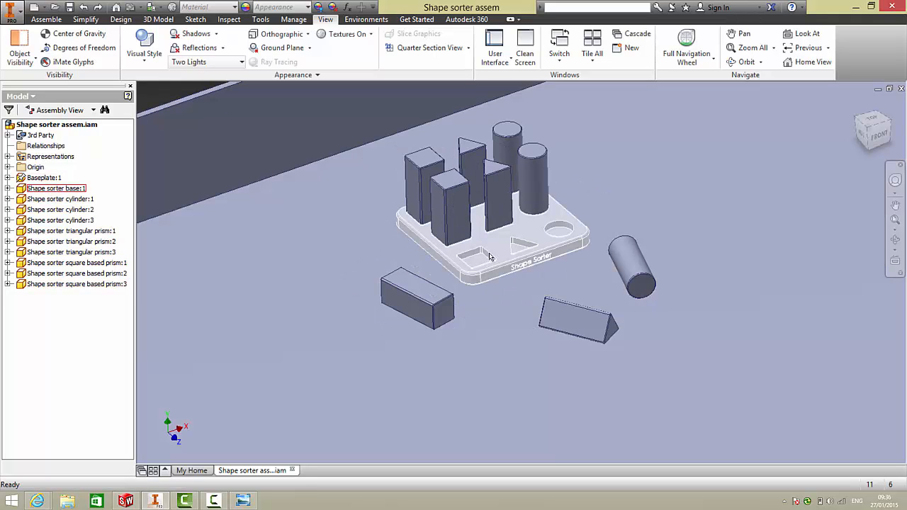
scroll(484, 250, down, 3)
scroll(485, 251, up, 5)
scroll(489, 253, down, 10)
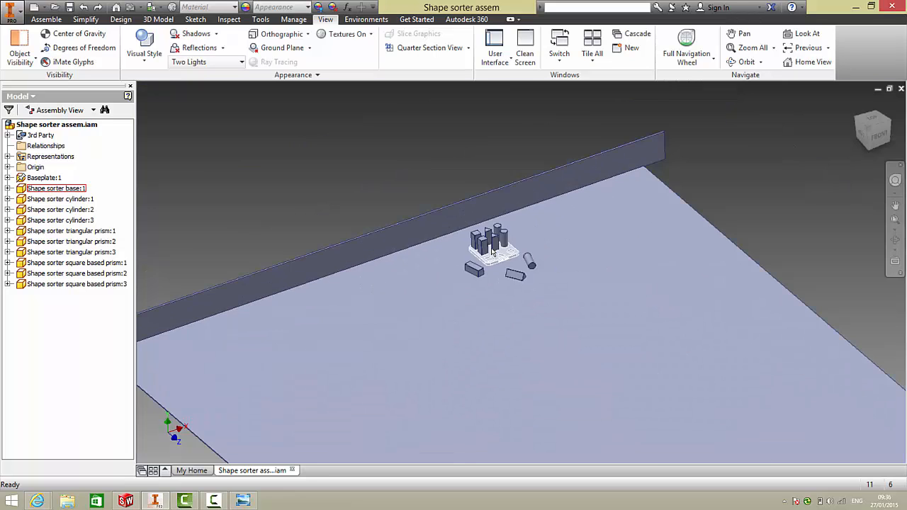
scroll(629, 237, up, 3)
scroll(629, 237, down, 3)
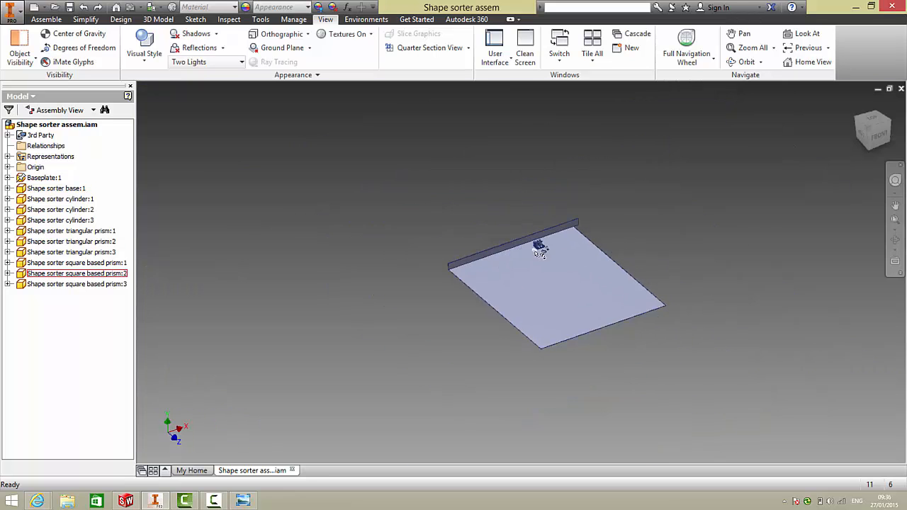
scroll(554, 252, up, 1)
scroll(554, 252, up, 5)
scroll(380, 201, down, 4)
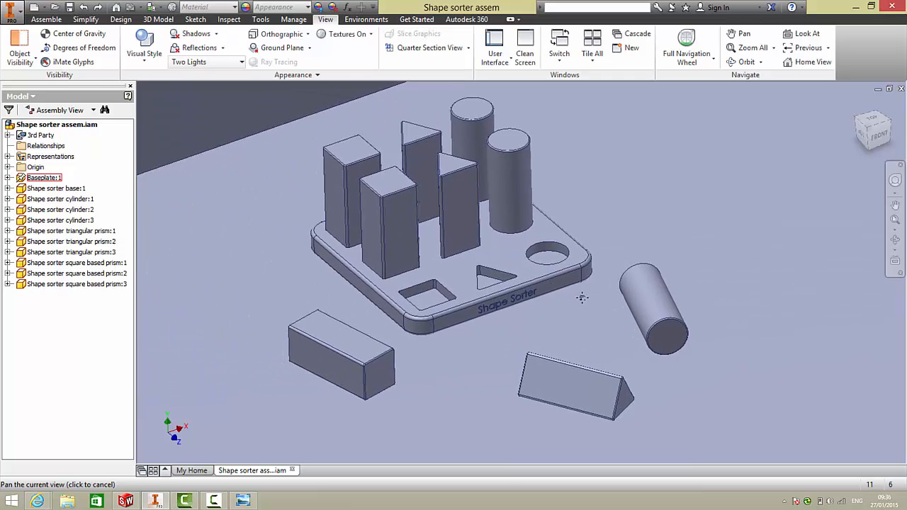
scroll(562, 293, down, 5)
scroll(600, 364, up, 2)
scroll(575, 323, up, 1)
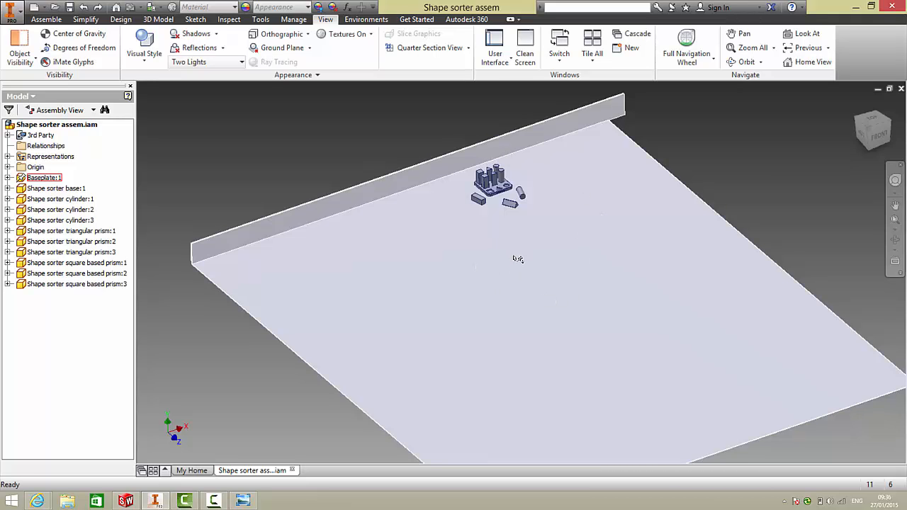
scroll(518, 185, up, 2)
scroll(518, 184, up, 2)
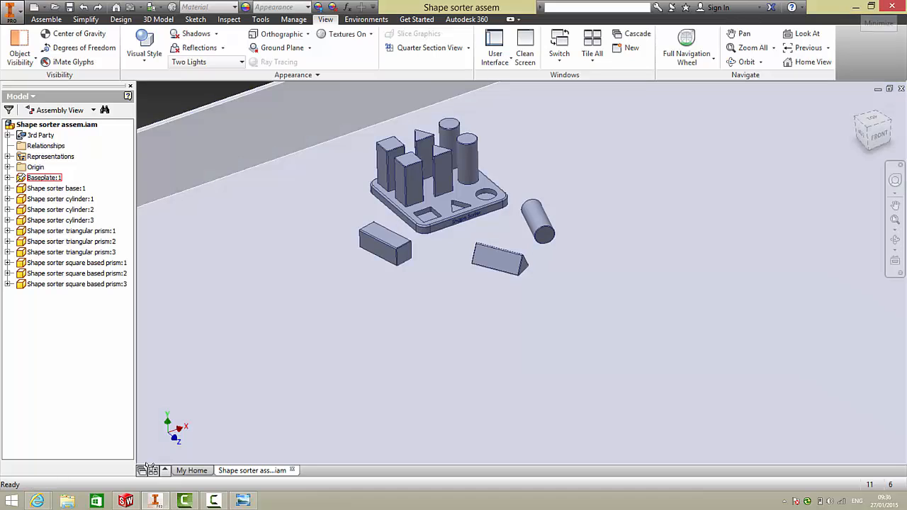
Switch to Windows Photo Viewer and browse the example renders from Picture1 through Picture1222
click(242, 501)
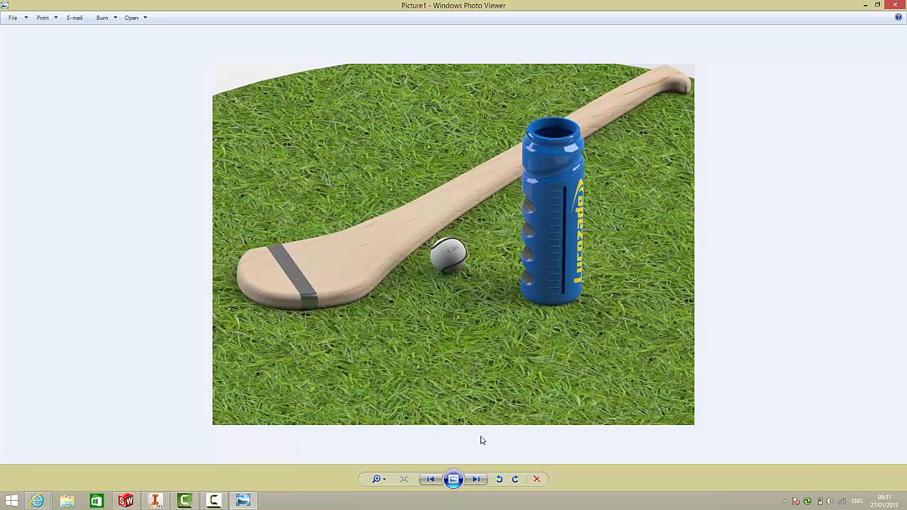
click(480, 480)
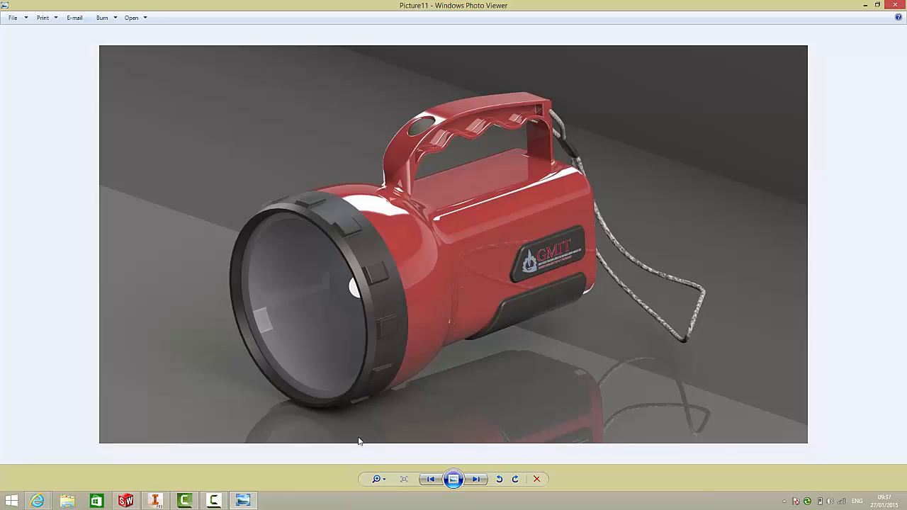
click(478, 480)
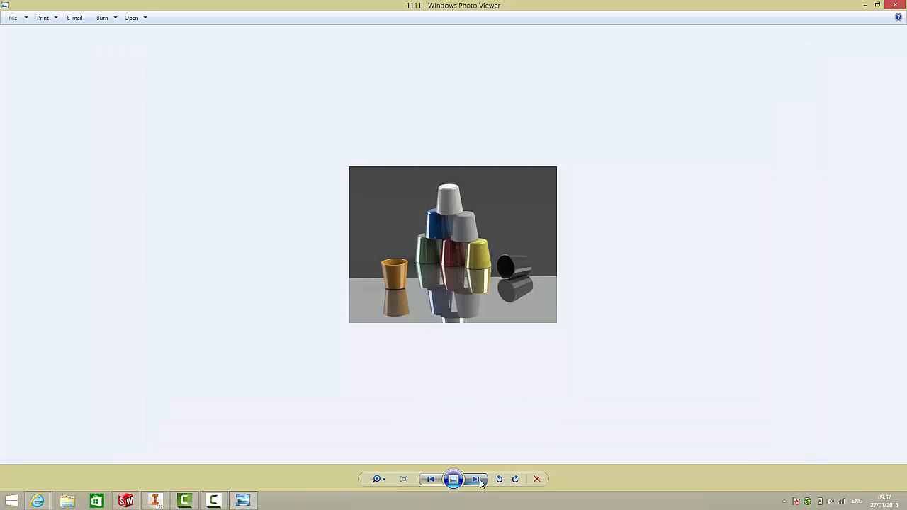
click(478, 481)
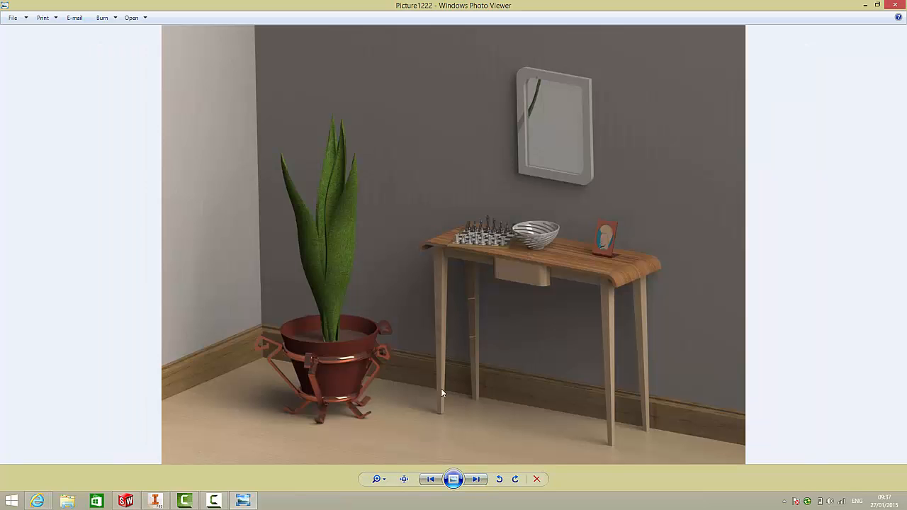
Switch back to Inventor and examine the baseplate and its upright back wall behind the shape sorter
click(154, 501)
scroll(424, 284, down, 3)
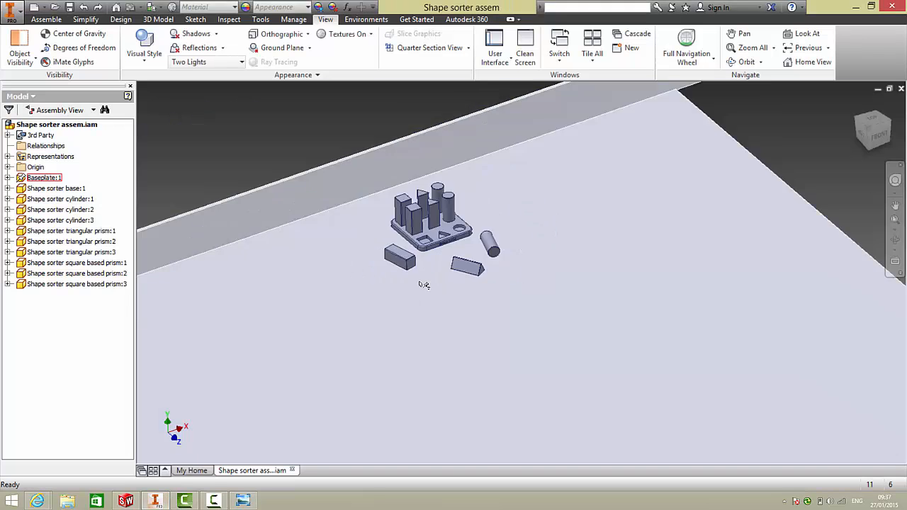
scroll(424, 284, down, 3)
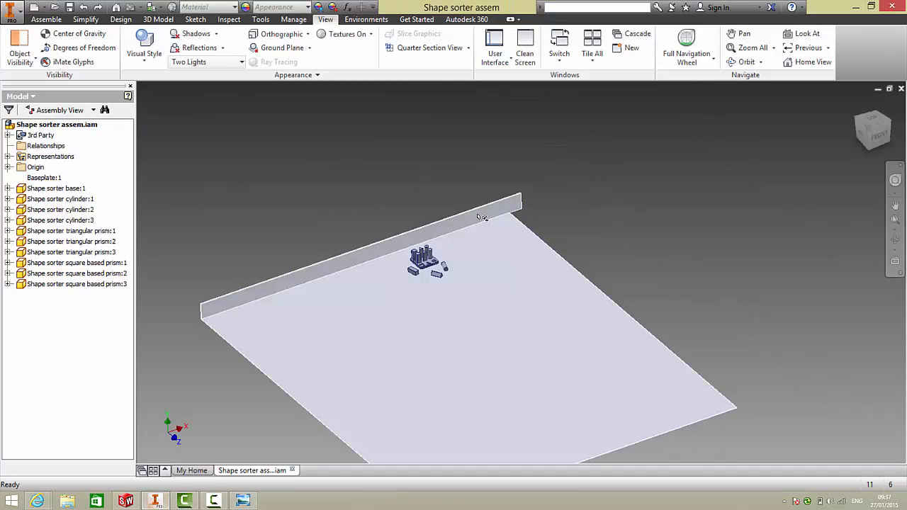
scroll(482, 217, up, 3)
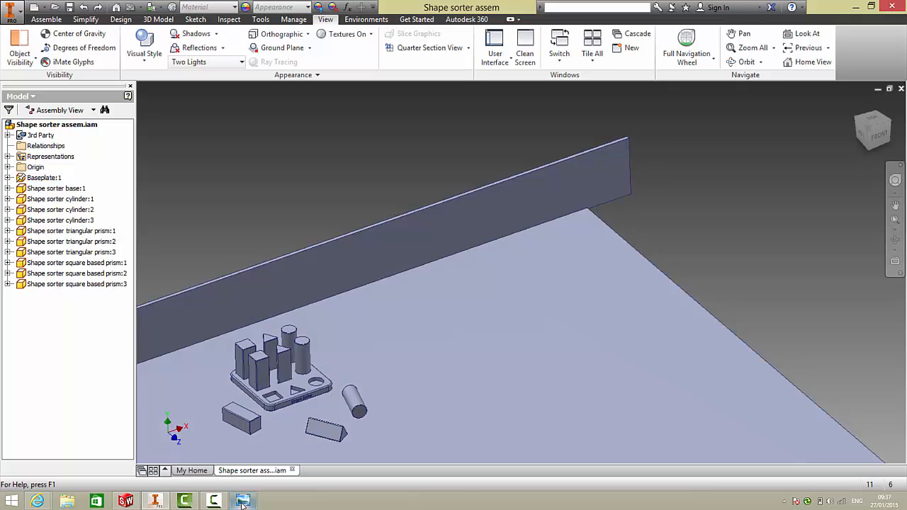
Switch to Windows Photo Viewer, view the coloured shape sorter render, and close the viewer
click(243, 501)
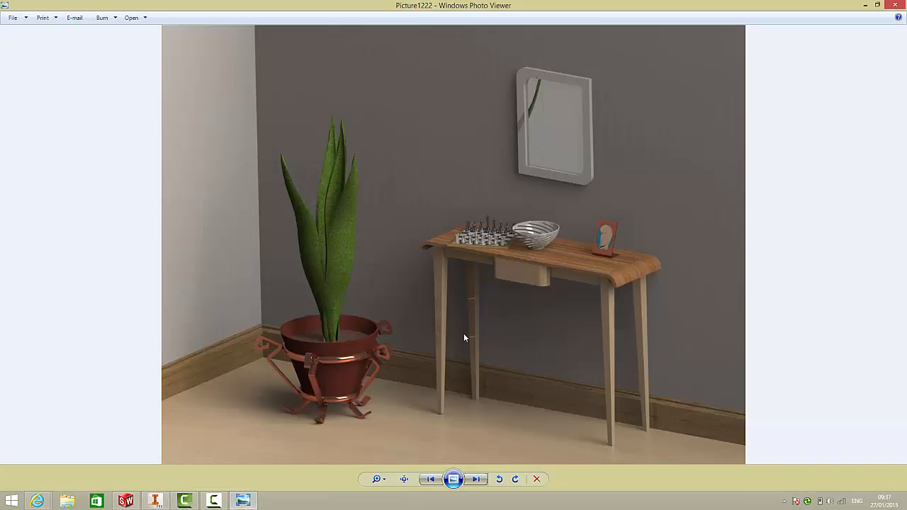
click(477, 479)
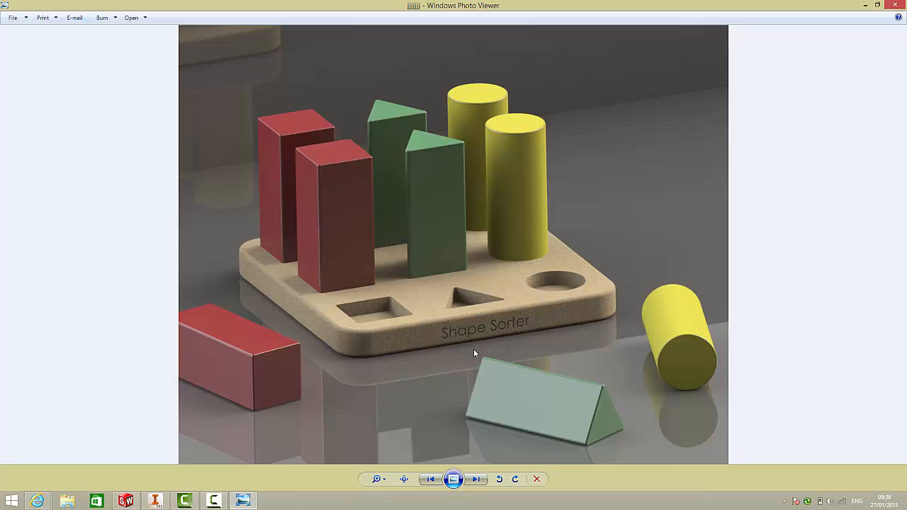
click(895, 6)
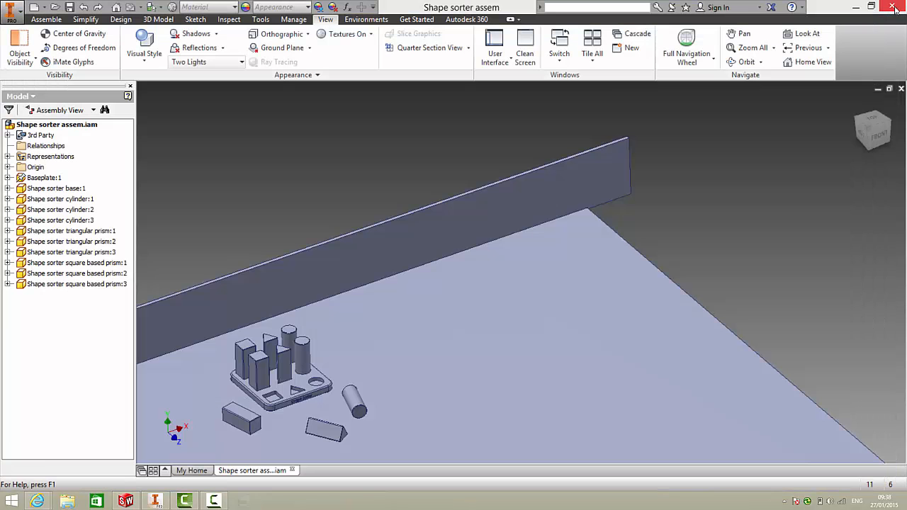
Review the complete assembly, then the shape sorter base and blocks at close range
scroll(369, 275, down, 5)
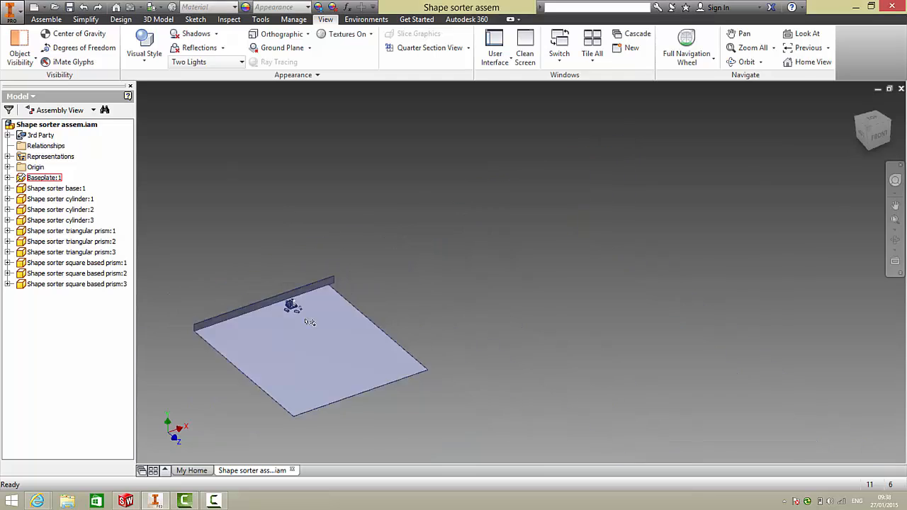
scroll(280, 316, up, 5)
scroll(345, 308, down, 1)
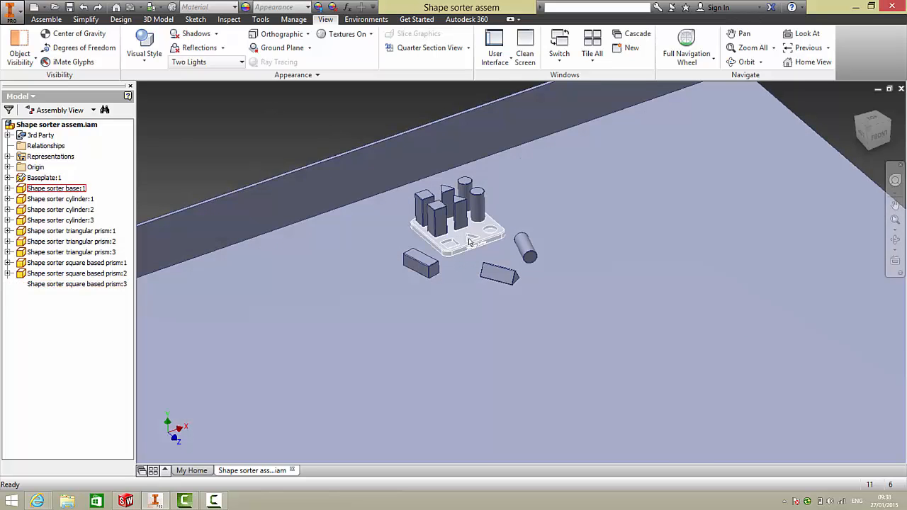
scroll(475, 238, up, 3)
scroll(475, 237, down, 8)
scroll(403, 187, up, 3)
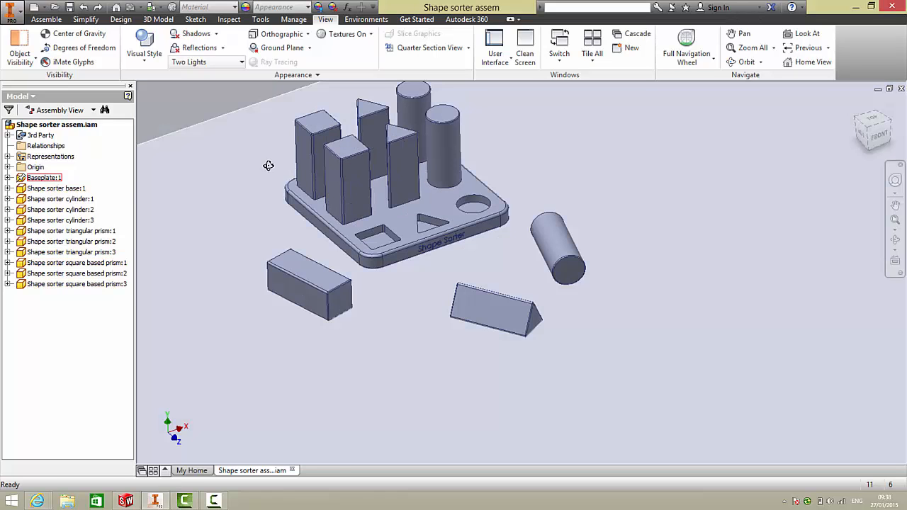
shift+middle_drag(269, 165, 274, 167)
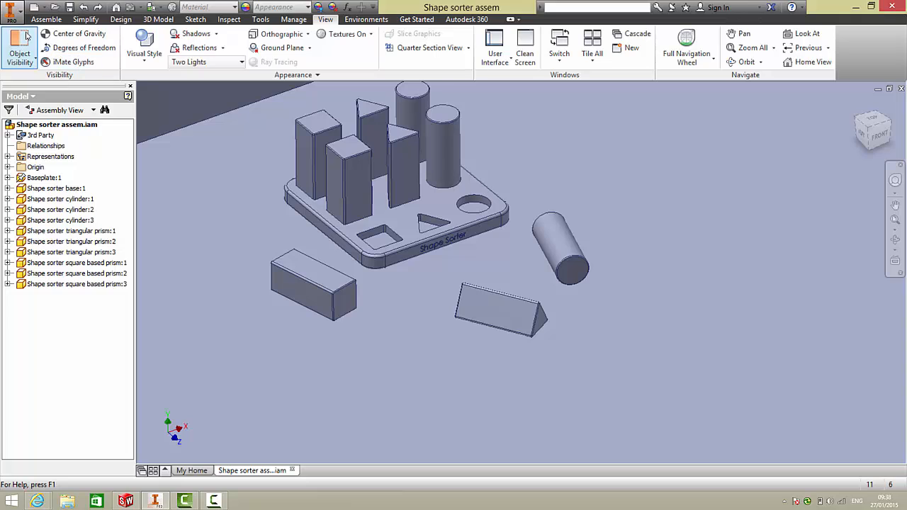
Export the assembly in CAD format to the Desktop as the IGES file Shape sorter assem.igs
click(10, 12)
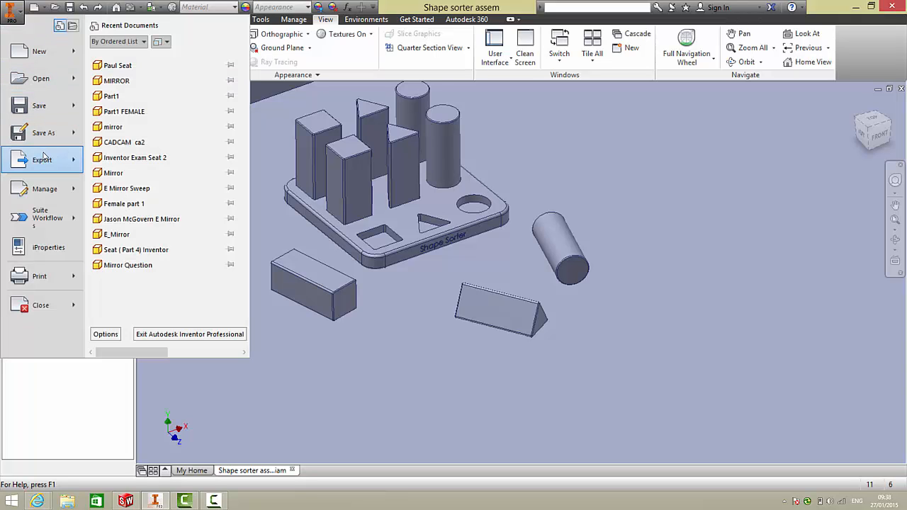
mouse_move(44, 158)
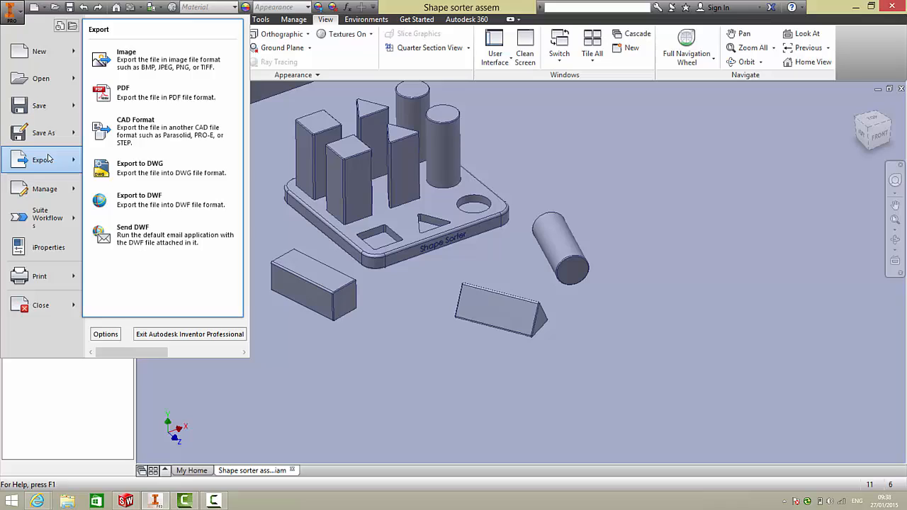
click(172, 136)
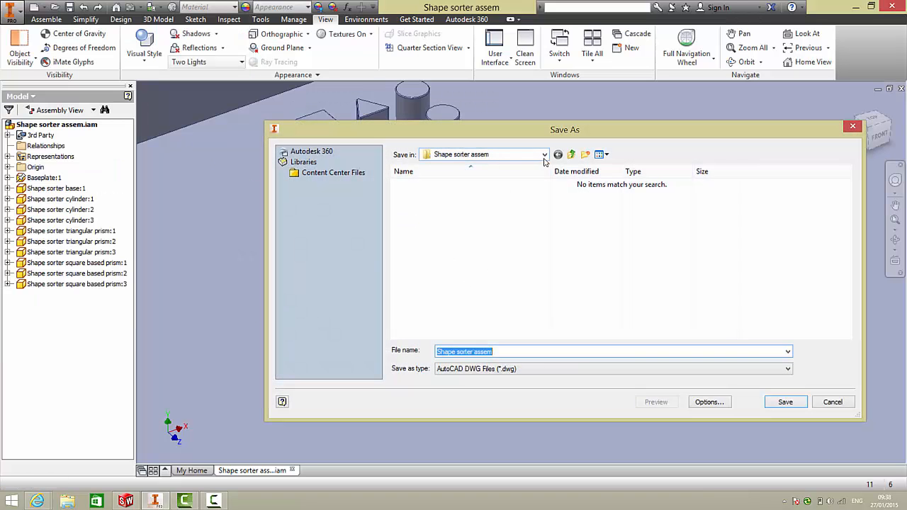
click(544, 156)
click(450, 176)
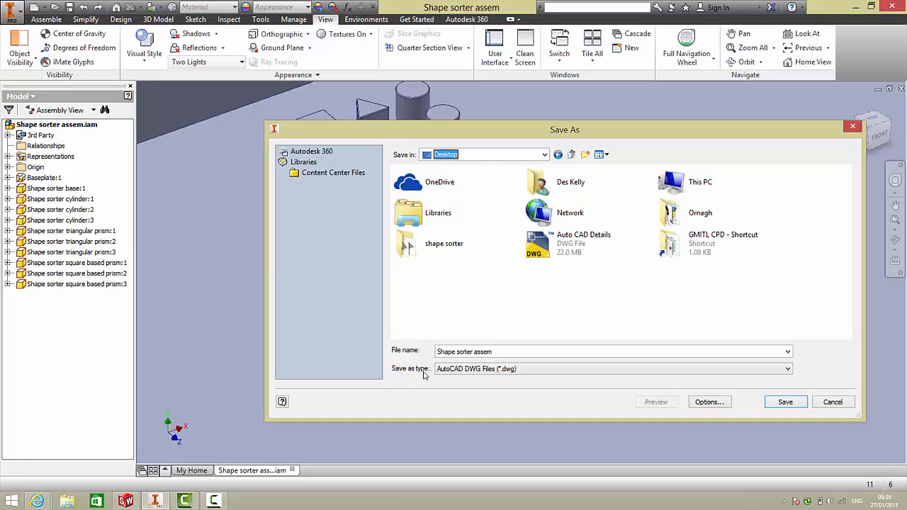
click(788, 369)
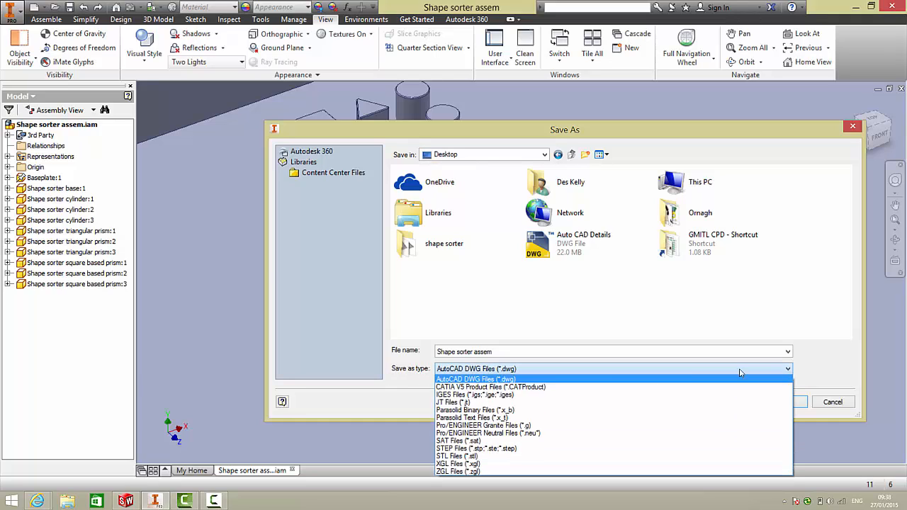
click(469, 395)
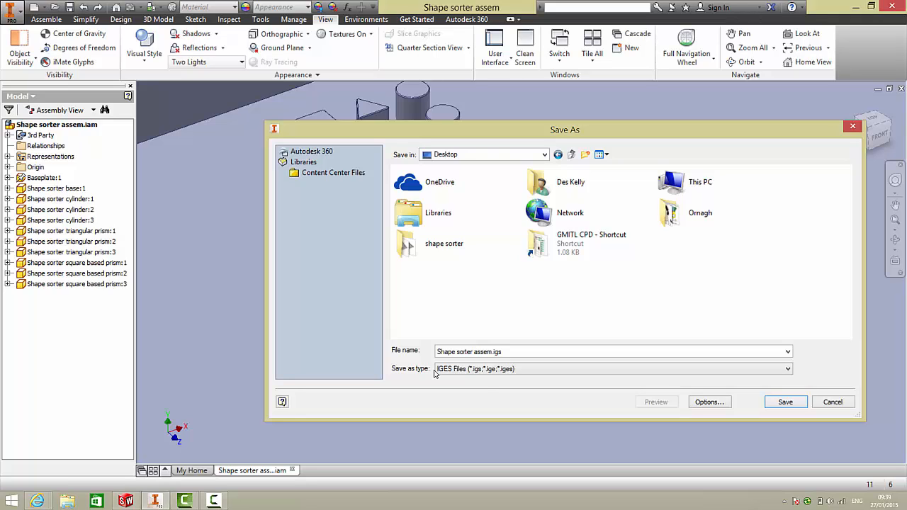
click(782, 407)
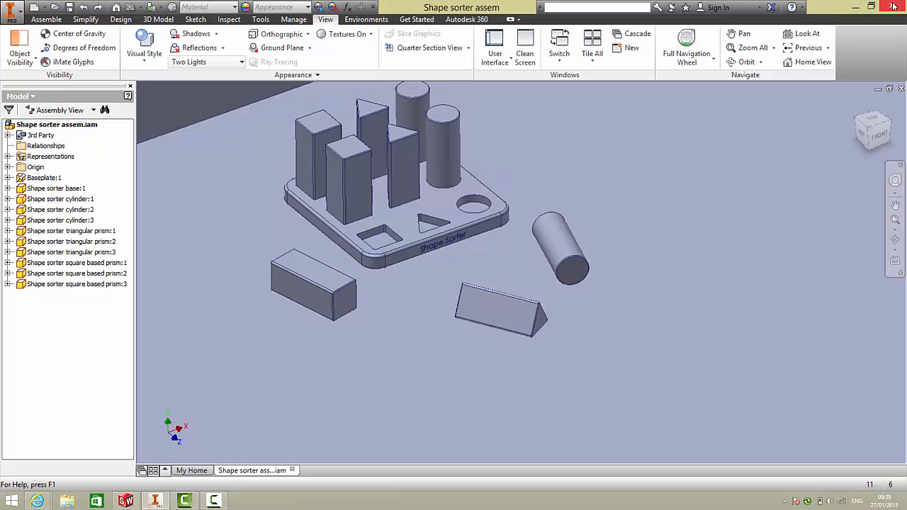
Close Inventor without saving changes to the assembly, and move the exported IGES file to an open area of the desktop
click(893, 6)
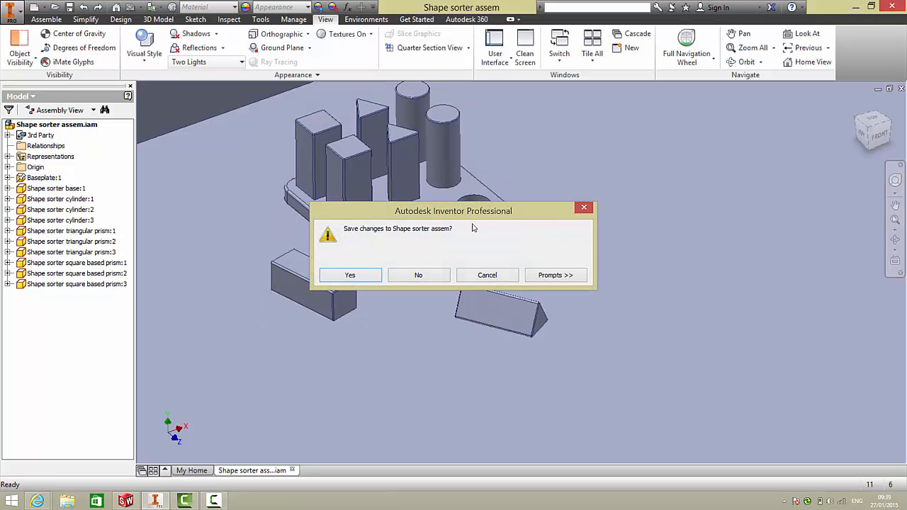
click(419, 275)
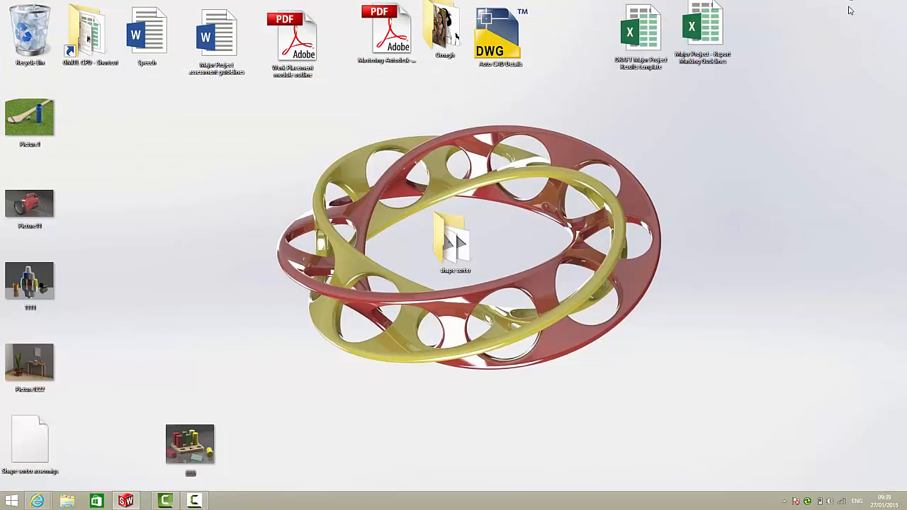
drag(55, 434, 180, 316)
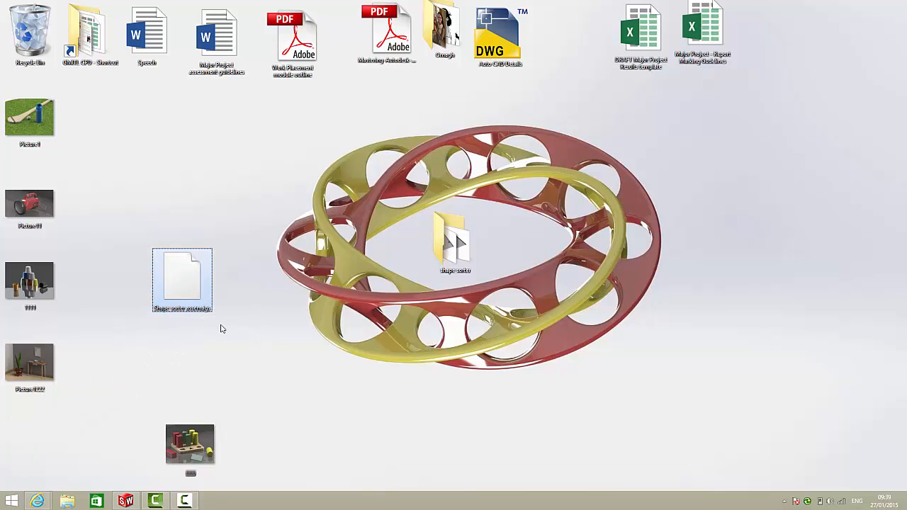
Switch to SolidWorks, open the exported Shape sorter assem IGES file, and respond to the Import Diagnostics prompt
click(125, 501)
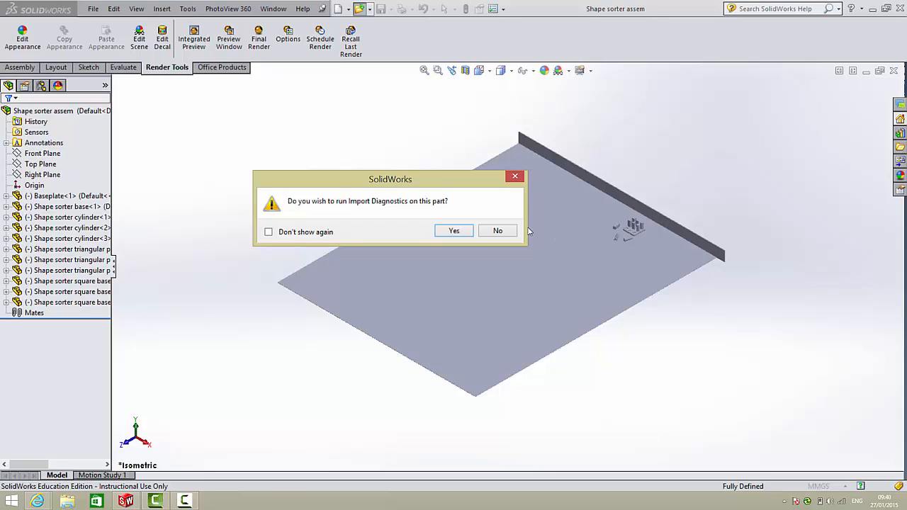
drag(408, 181, 338, 140)
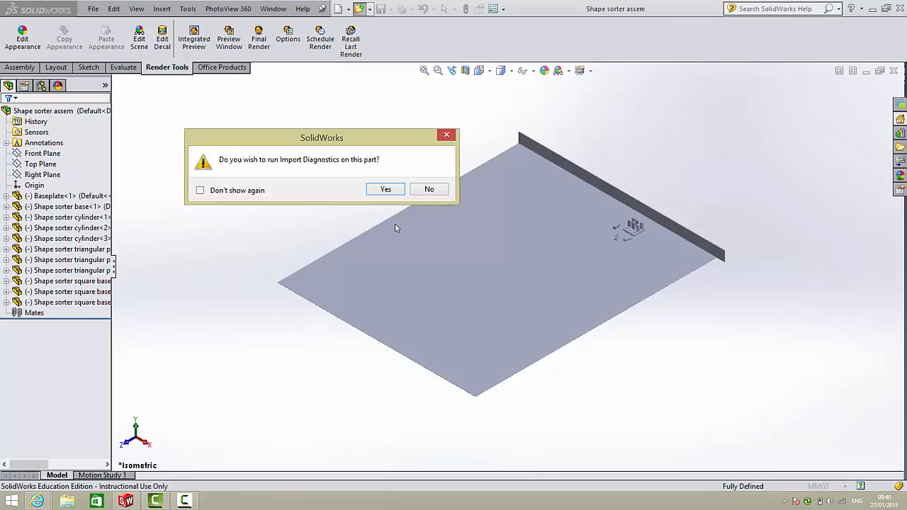
key(Return)
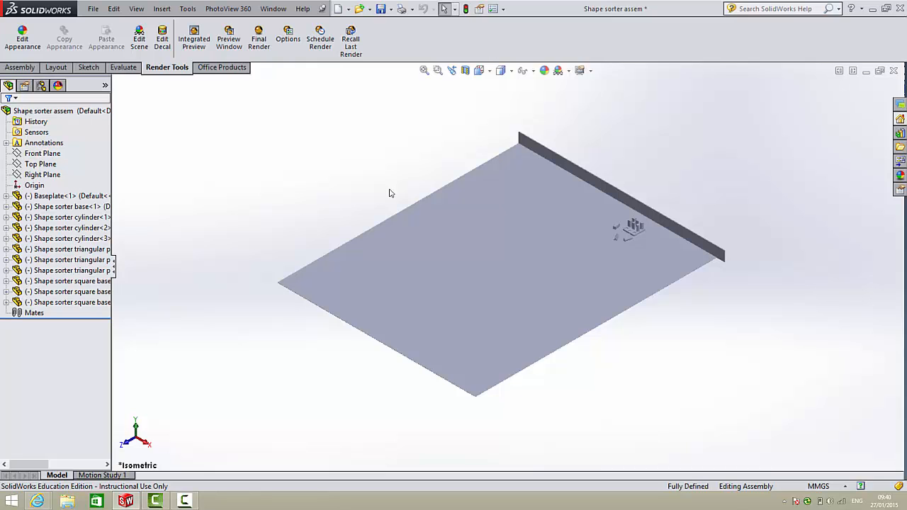
middle_drag(396, 184, 375, 138)
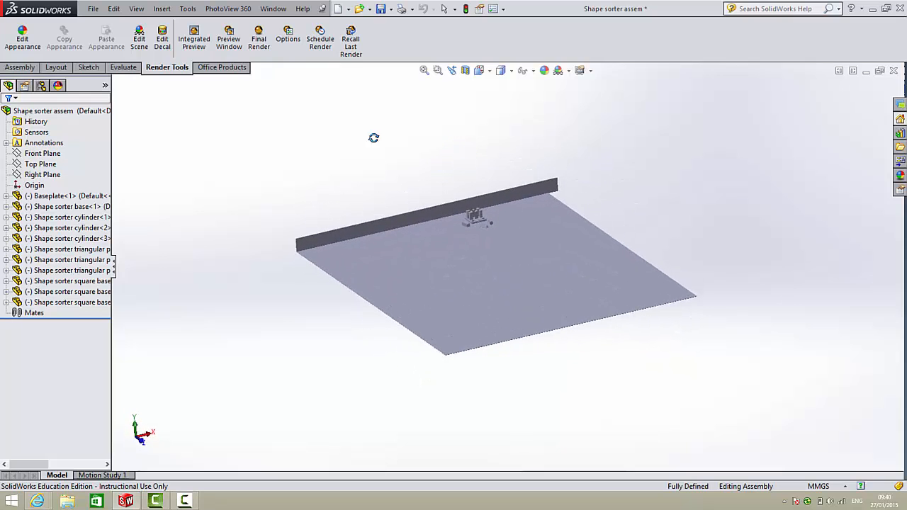
scroll(482, 247, down, 5)
scroll(482, 247, down, 8)
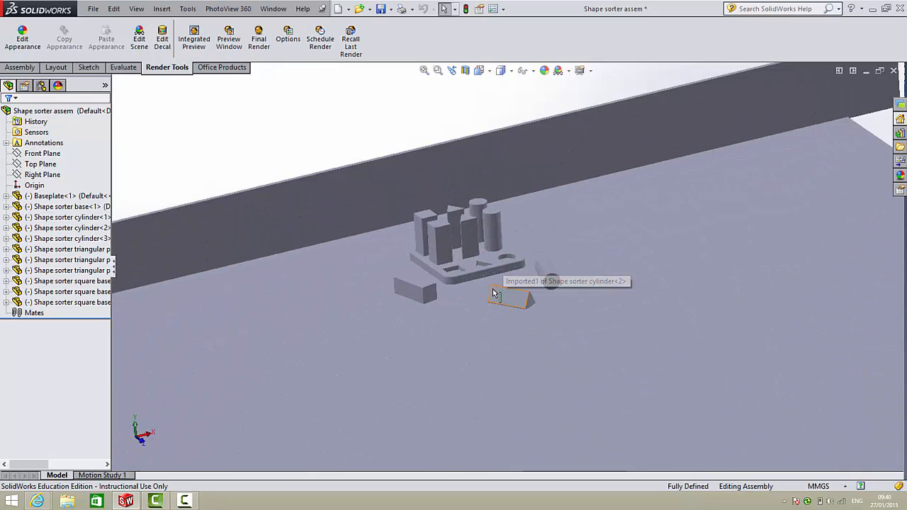
Try moving an unfixed component of the imported shape sorter assembly, and undo the move
scroll(470, 268, up, 4)
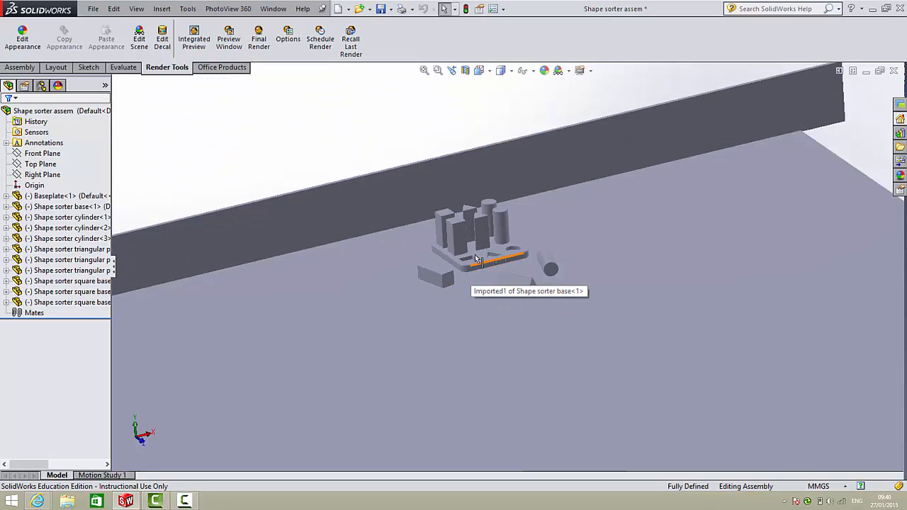
scroll(476, 250, down, 7)
scroll(477, 249, up, 6)
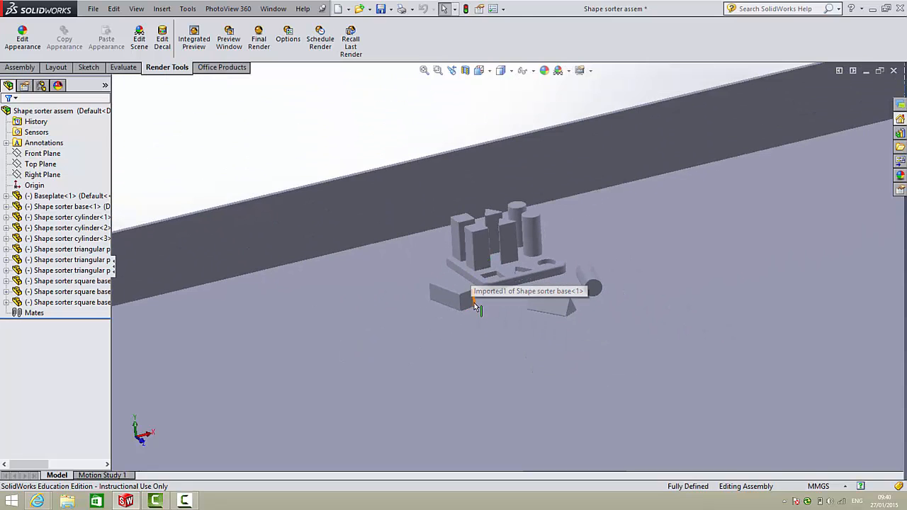
scroll(480, 290, down, 7)
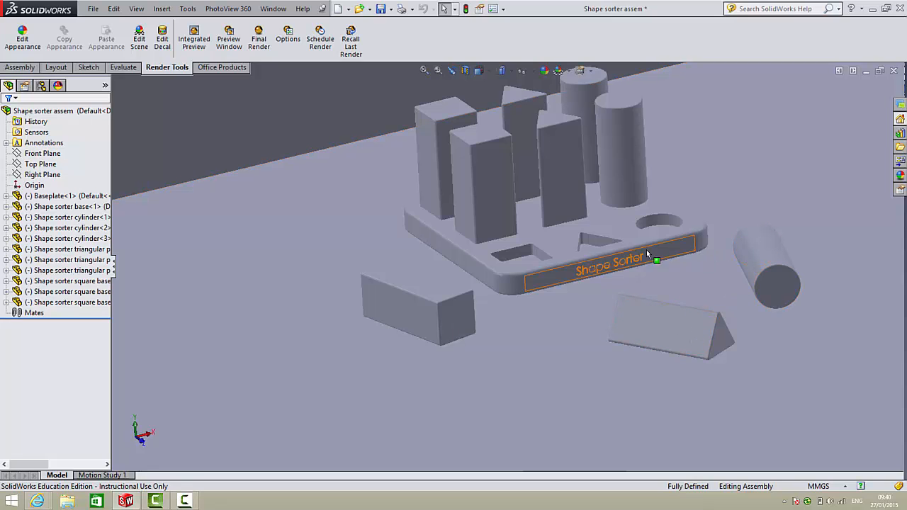
drag(457, 262, 369, 235)
key(ctrl+z)
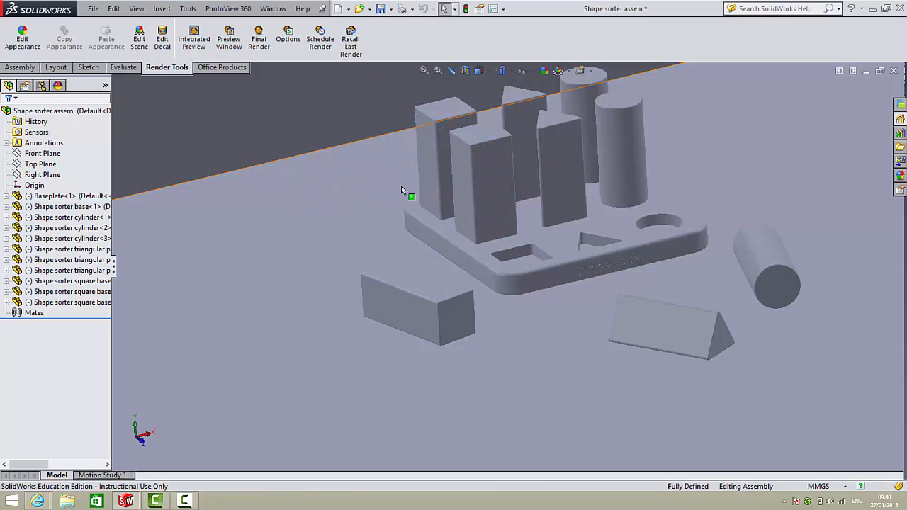
Fix the Baseplate, the Shape sorter base and the first Shape sorter cylinder in place
scroll(486, 217, up, 5)
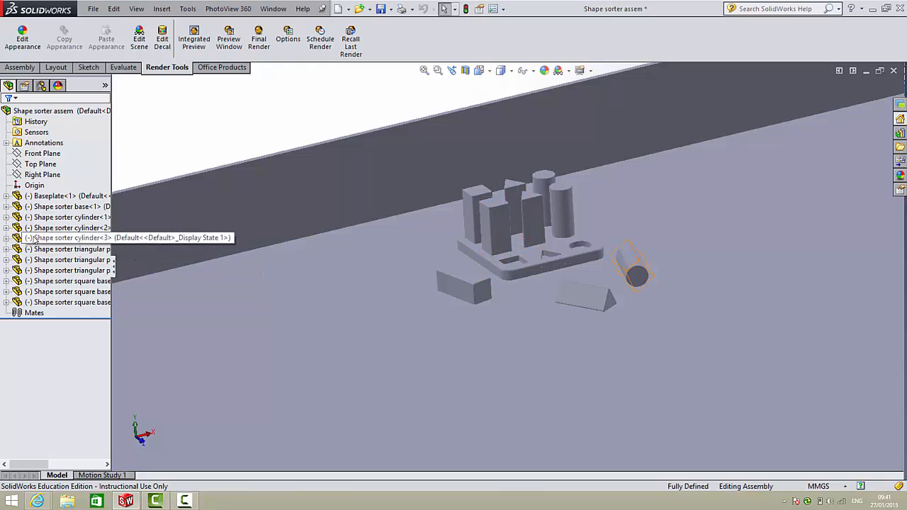
right_click(54, 199)
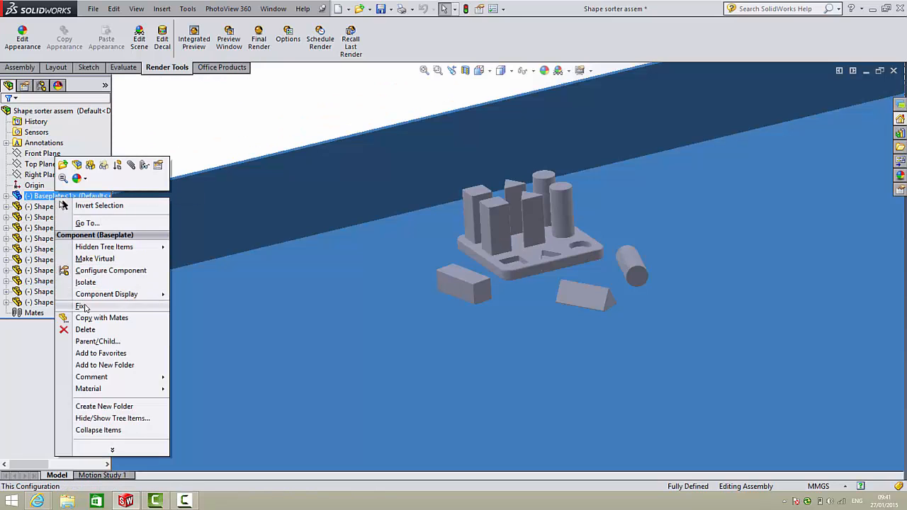
click(51, 306)
right_click(54, 207)
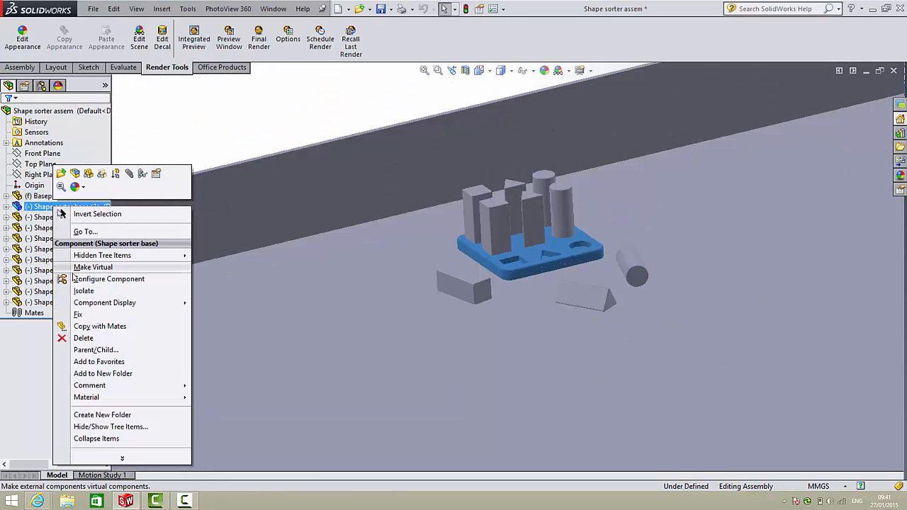
click(64, 312)
right_click(51, 217)
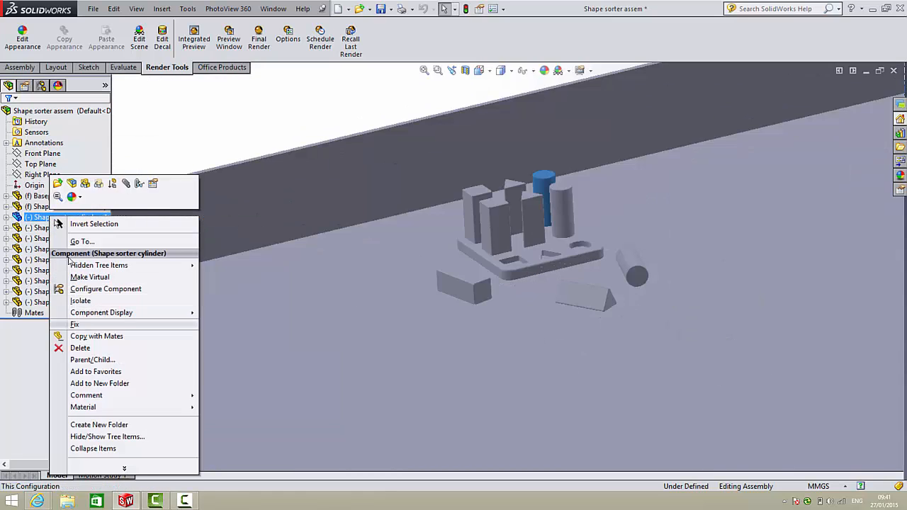
click(64, 323)
Fix all remaining components together, from Shape sorter cylinder<2> through Shape sorter square based prism<3>
click(58, 226)
shift+click(60, 301)
right_click(47, 244)
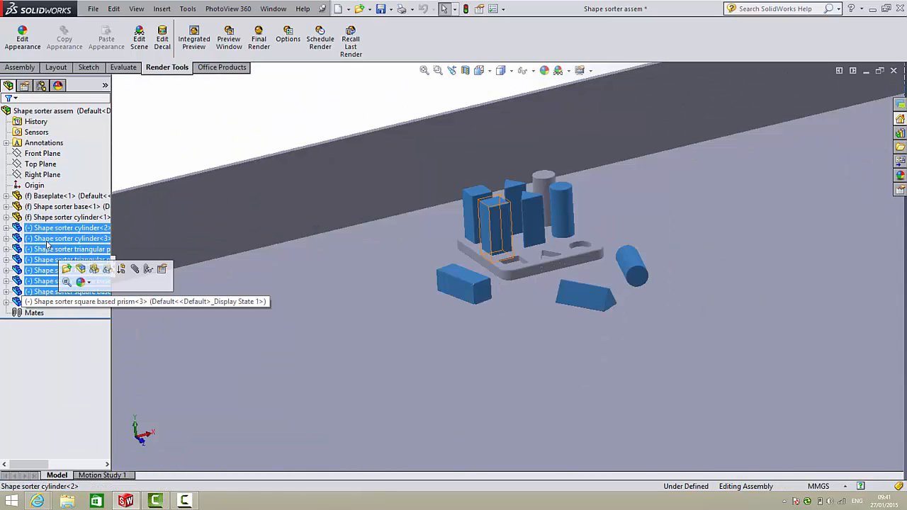
click(84, 382)
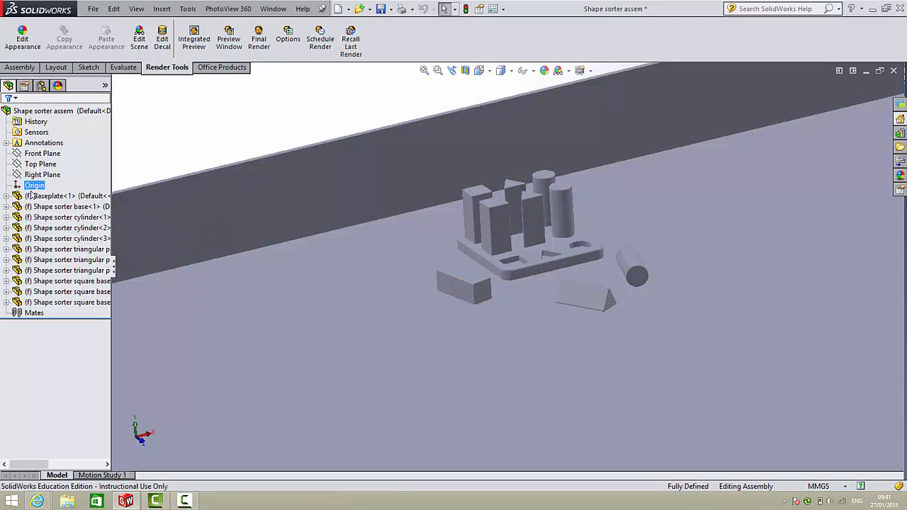
Try moving the lying square based prism, a cylinder and the base to test that they are fixed
click(457, 287)
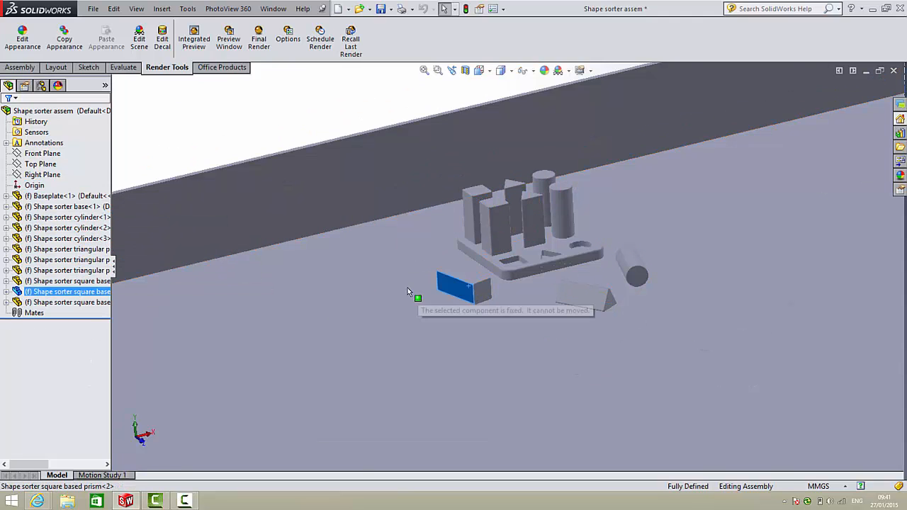
click(561, 213)
drag(552, 253, 519, 277)
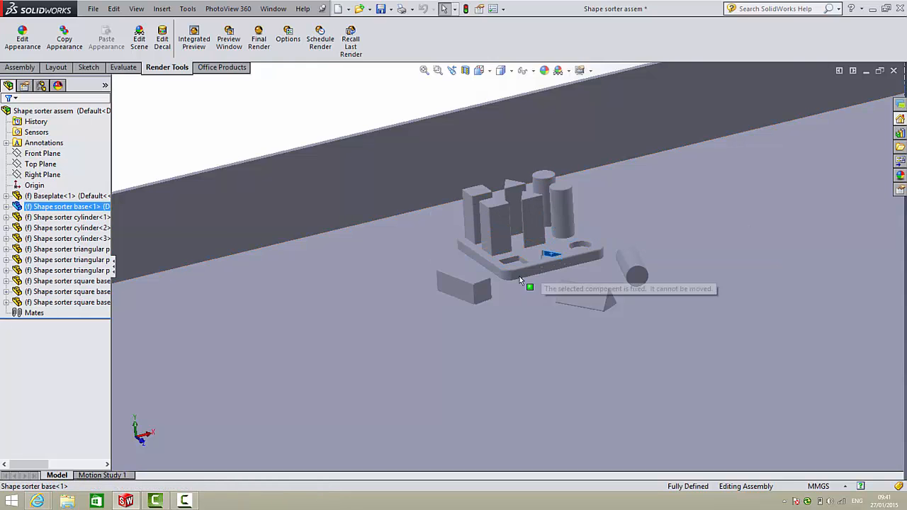
Examine the shape sorter and its blocks from different angles and distances, and review the available Assembly and Sketch commands
mouse_move(487, 294)
middle_down()
mouse_move(508, 290)
mouse_move(495, 266)
mouse_move(483, 270)
mouse_move(480, 287)
middle_up()
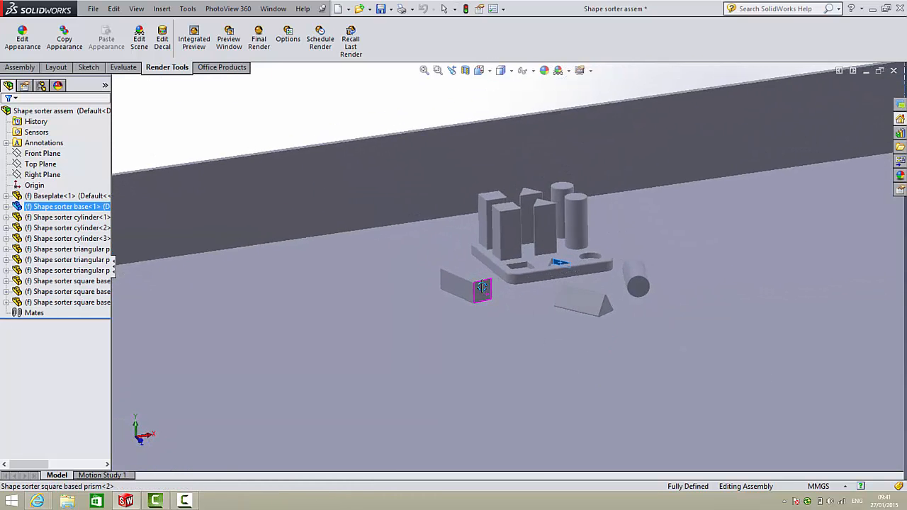
scroll(508, 277, up, 7)
scroll(506, 248, down, 3)
scroll(506, 249, down, 5)
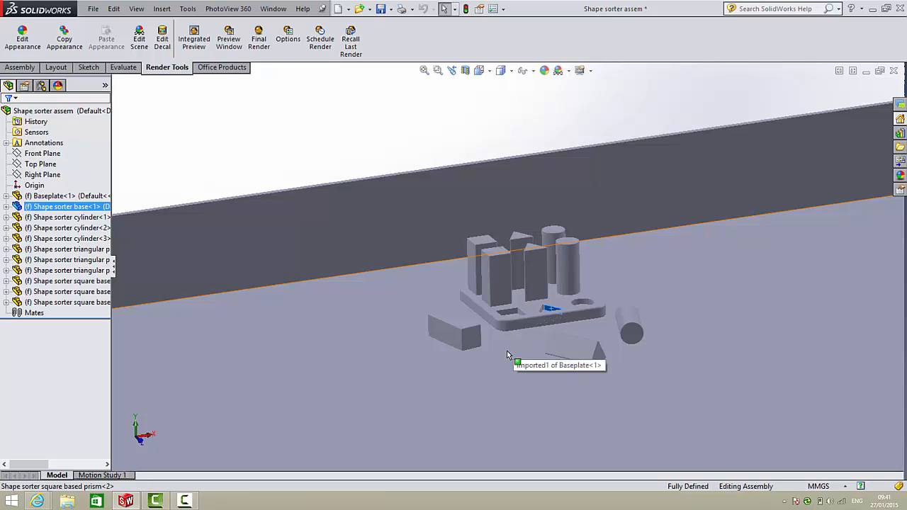
middle_drag(508, 350, 411, 287)
scroll(543, 326, down, 4)
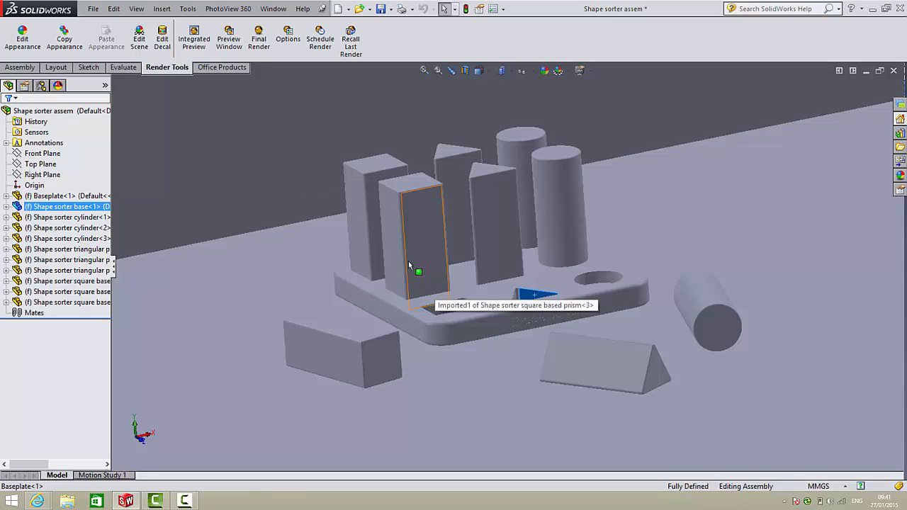
click(21, 67)
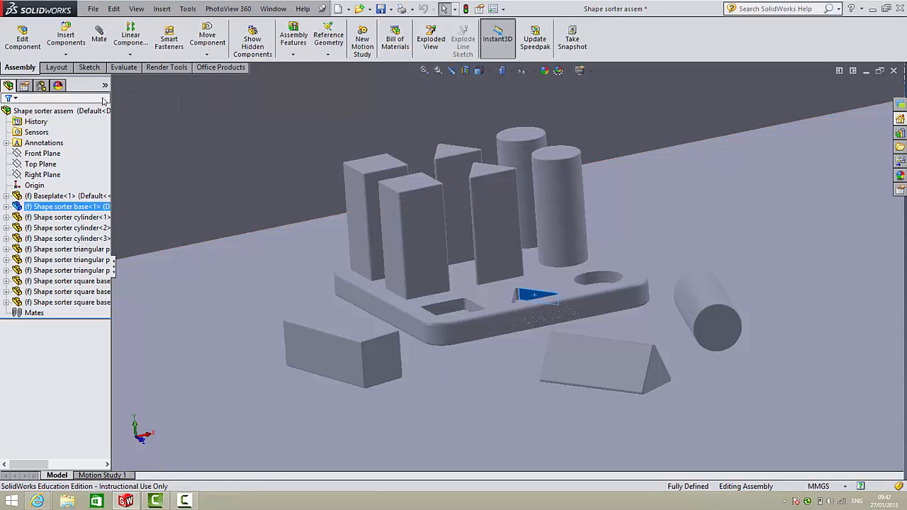
click(91, 67)
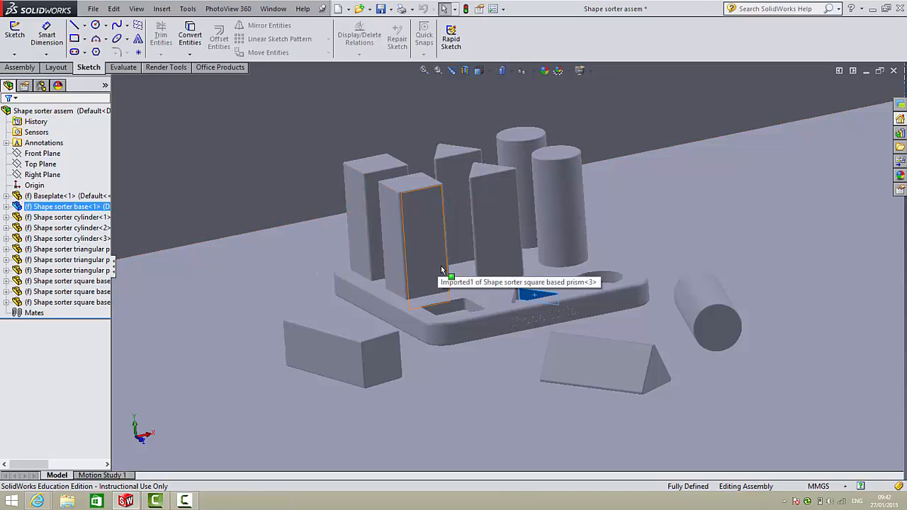
scroll(454, 284, up, 3)
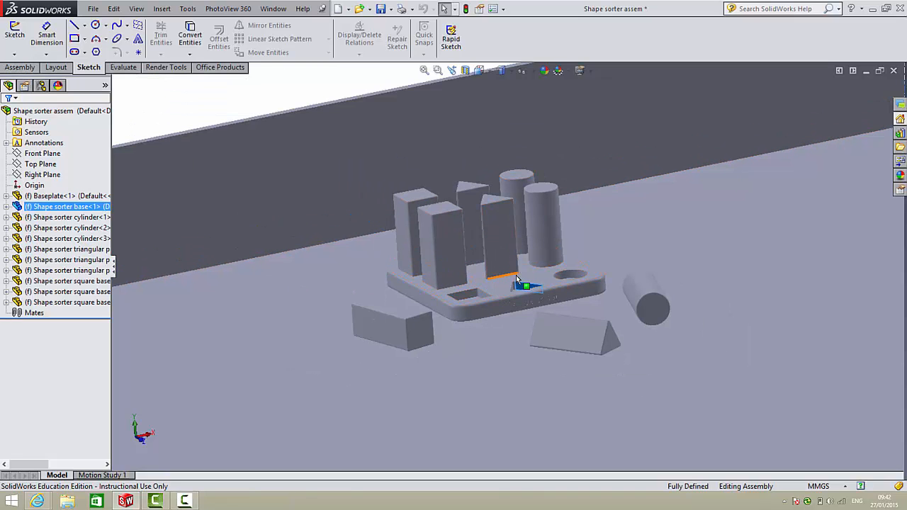
middle_drag(515, 279, 477, 279)
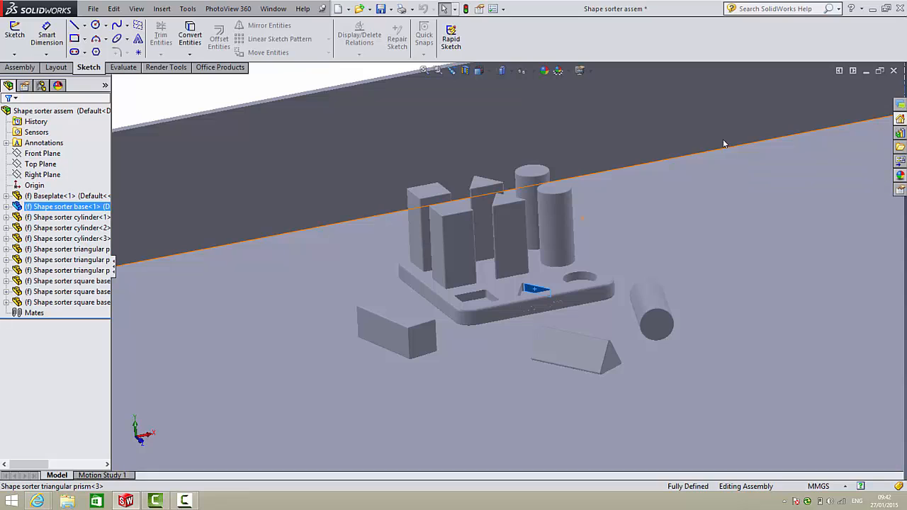
Open the Appearances, Scenes, and Decals pane, pin it open and make it narrower
click(900, 175)
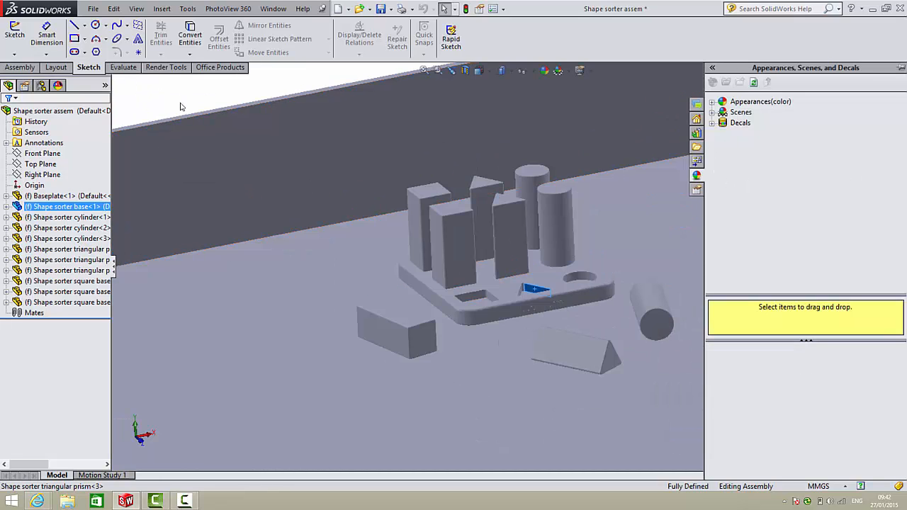
click(121, 83)
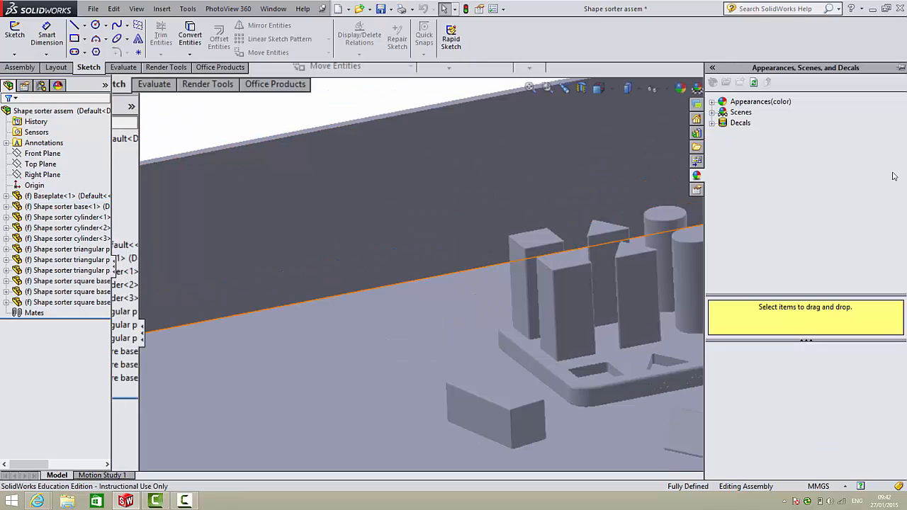
click(900, 68)
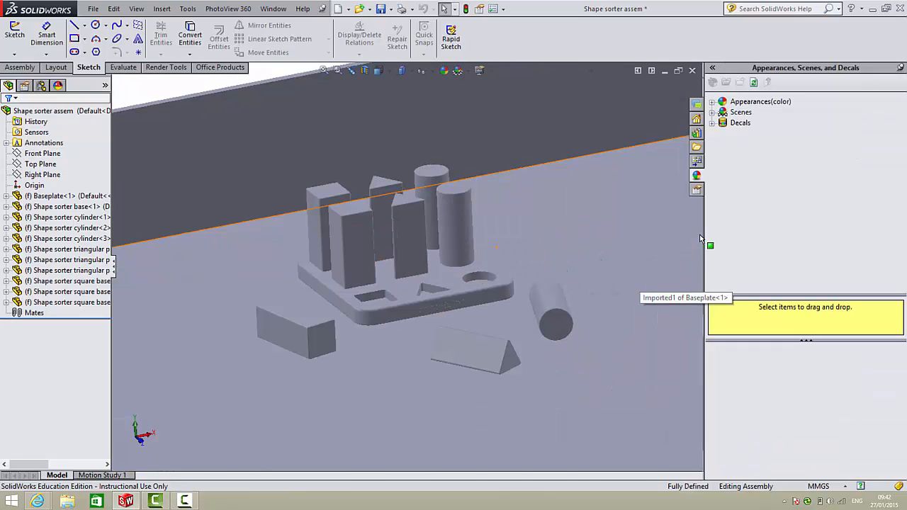
drag(705, 239, 750, 234)
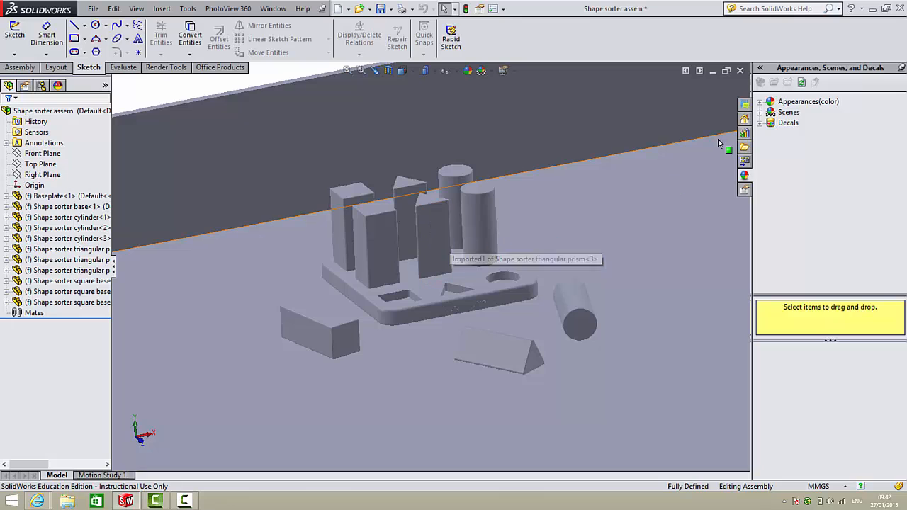
Display the High Gloss plastic appearances and enlarge their preview area
click(761, 103)
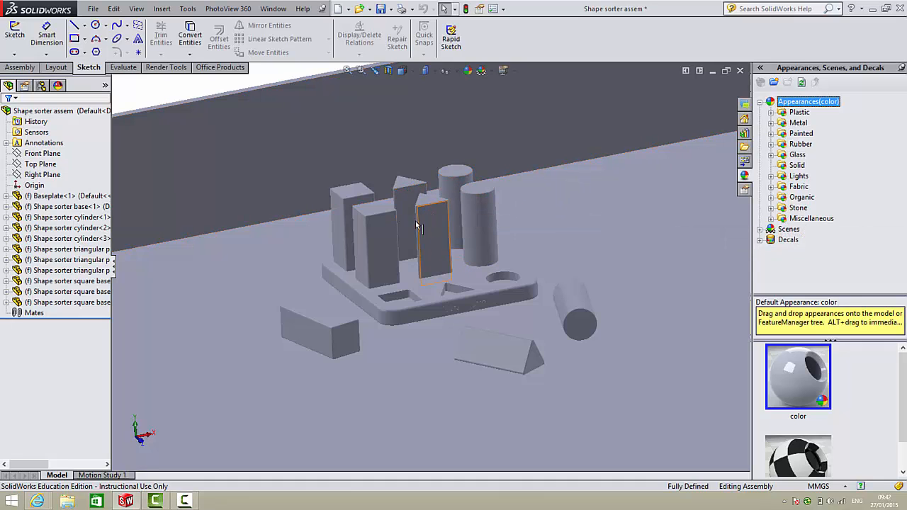
double_click(780, 113)
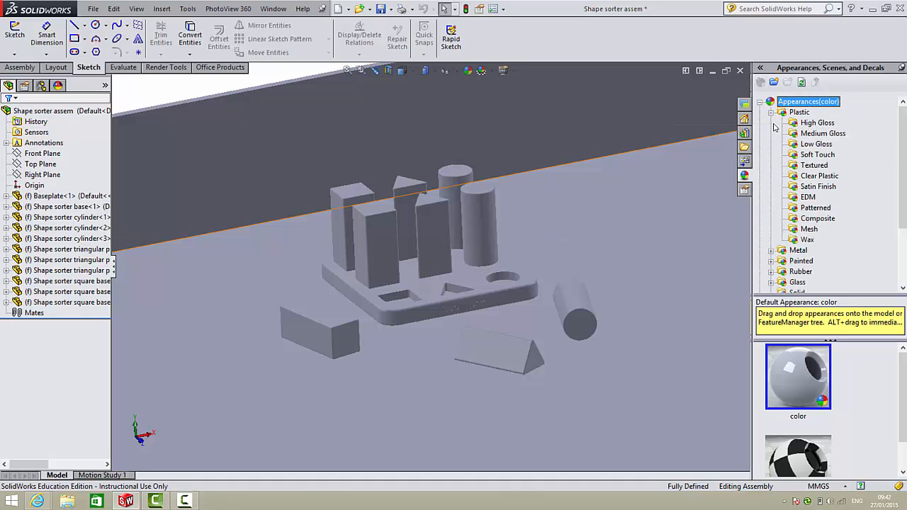
click(818, 124)
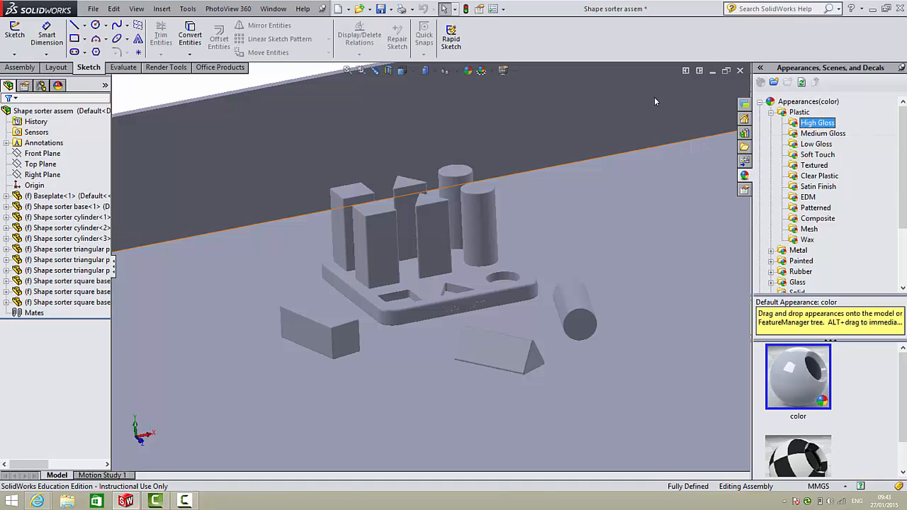
drag(780, 296, 623, 236)
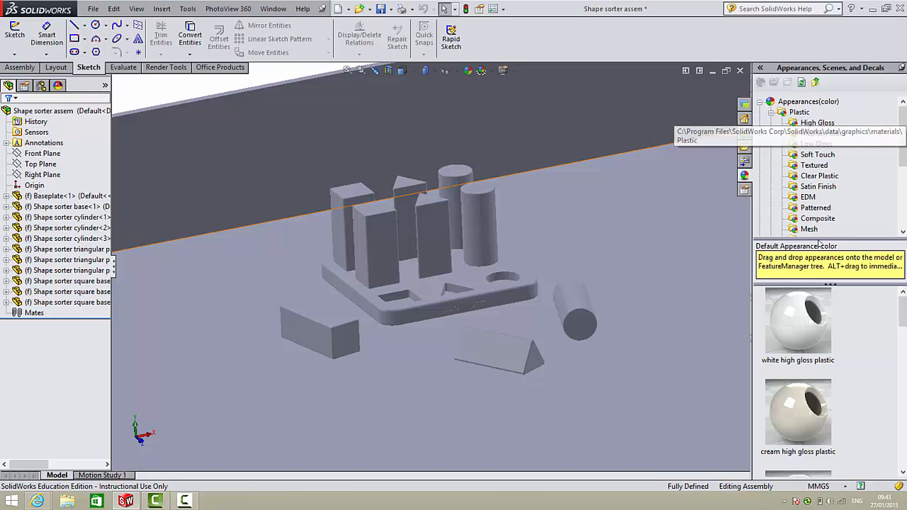
Apply yellow high gloss plastic to the Shape sorter cylinder part so all three cylinders receive it
drag(903, 312, 904, 375)
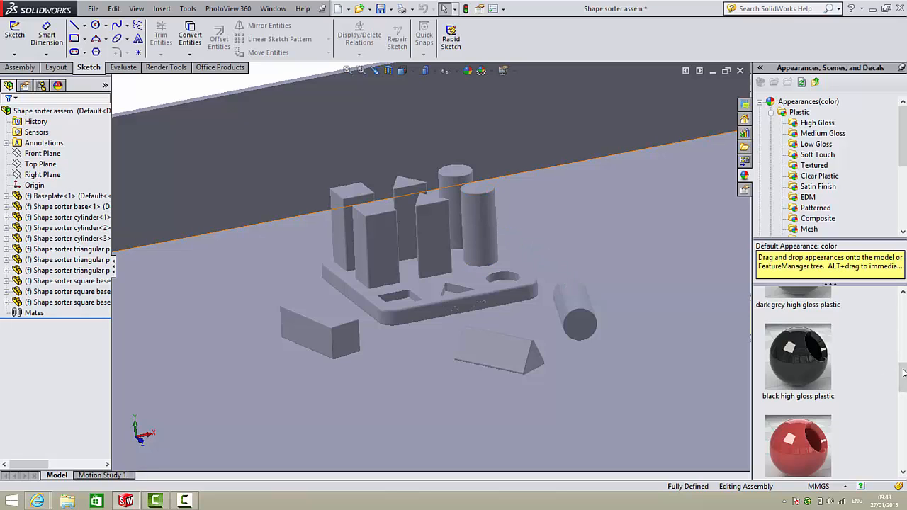
scroll(808, 368, down, 5)
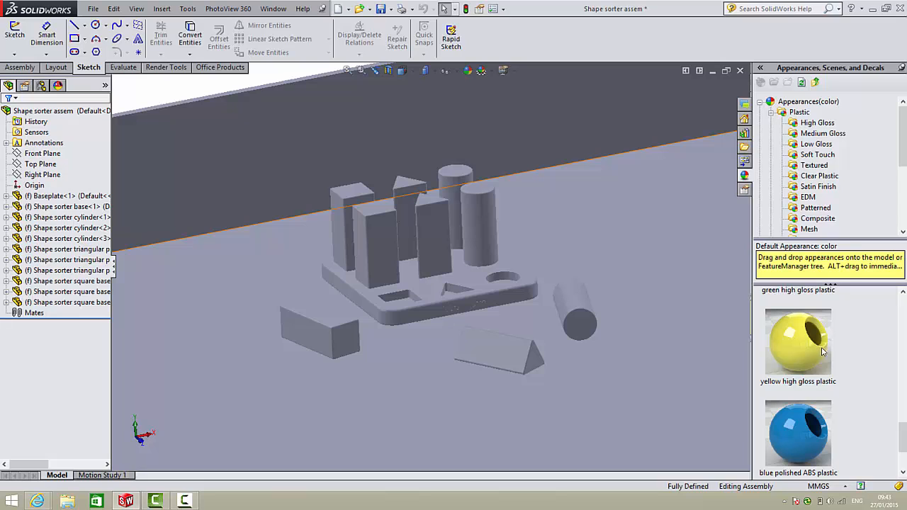
drag(799, 341, 572, 304)
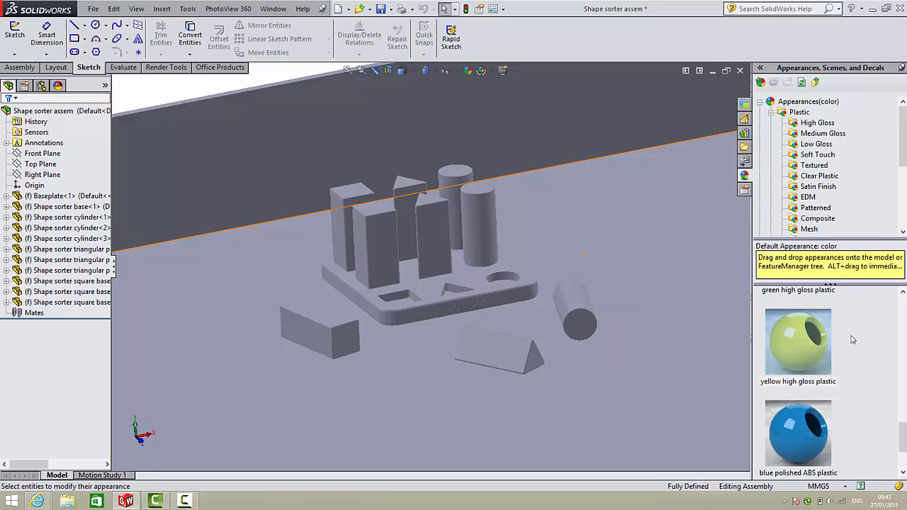
click(807, 344)
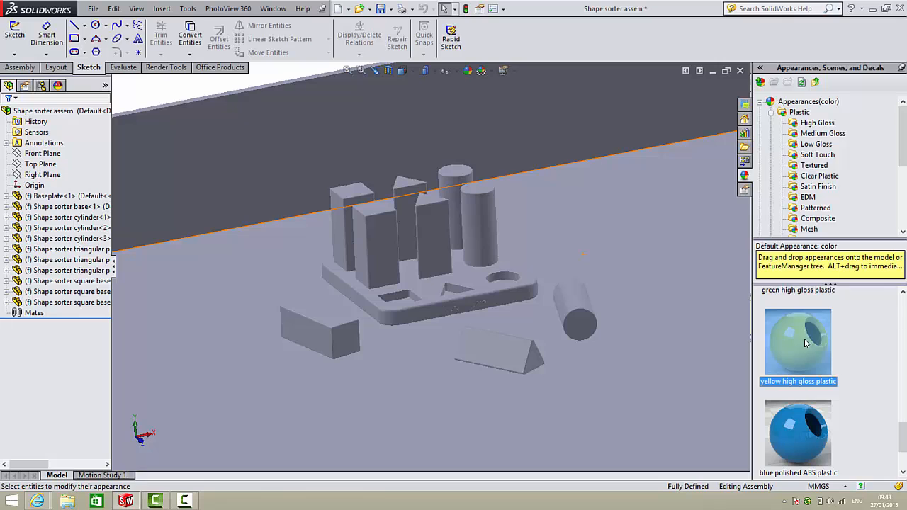
drag(805, 344, 571, 299)
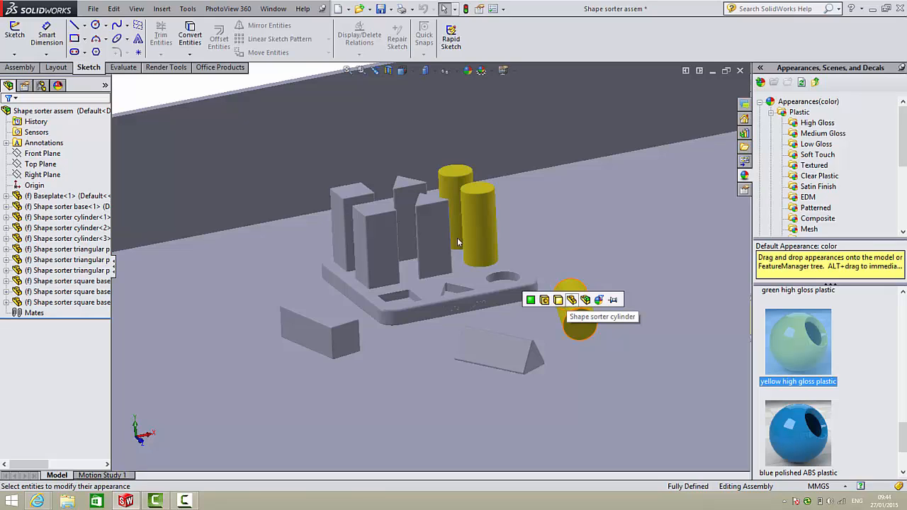
click(586, 300)
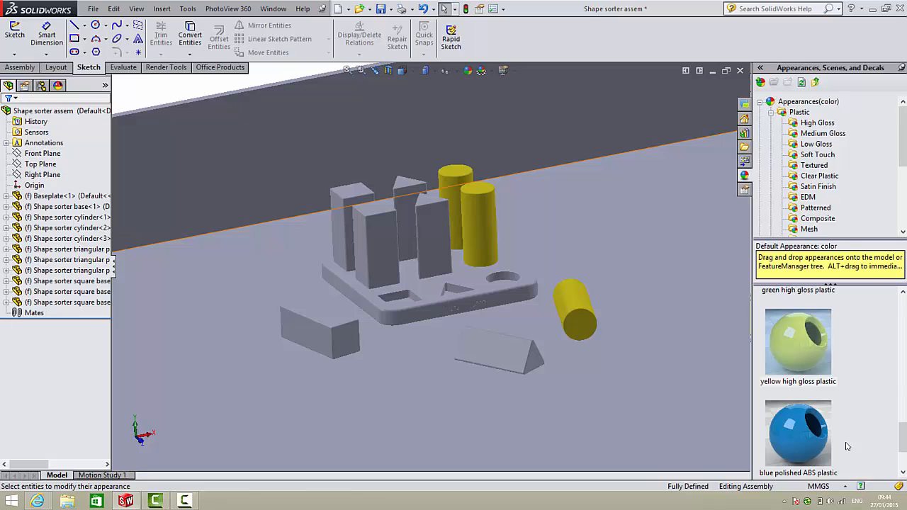
Apply red high gloss plastic to the square based prism part and green high gloss plastic to the triangular prism part
drag(901, 424, 902, 380)
drag(791, 369, 381, 235)
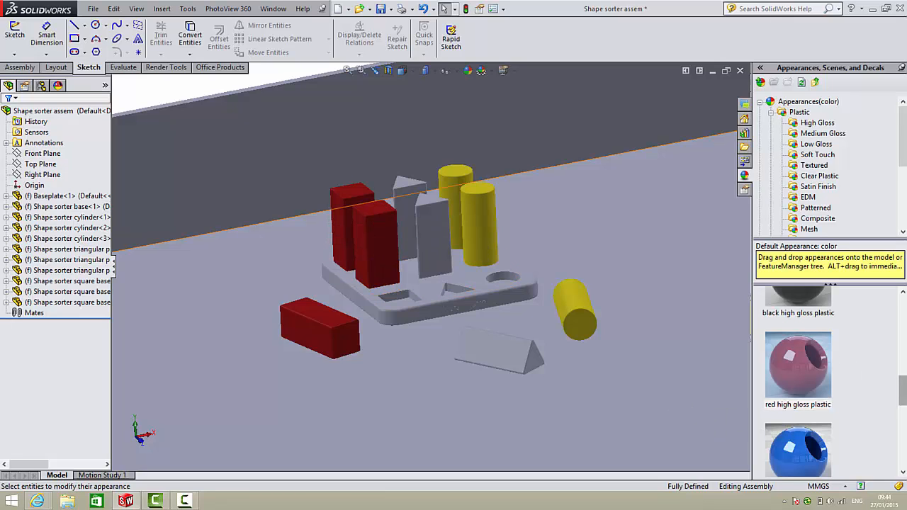
scroll(816, 383, down, 2)
drag(808, 388, 499, 351)
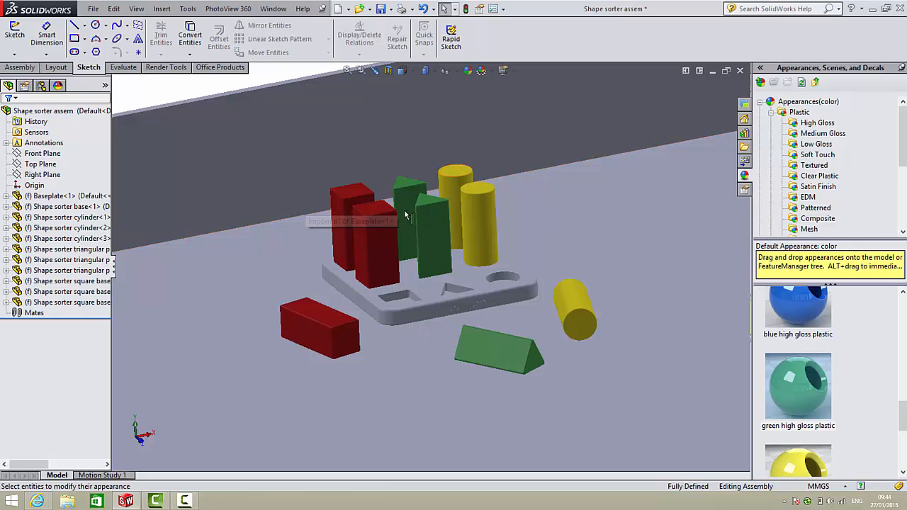
Open the finished render image from the desktop in Windows Photo Viewer, examine its materials and switch back to SolidWorks
mouse_move(475, 326)
middle_down()
mouse_move(478, 355)
mouse_move(476, 328)
middle_up()
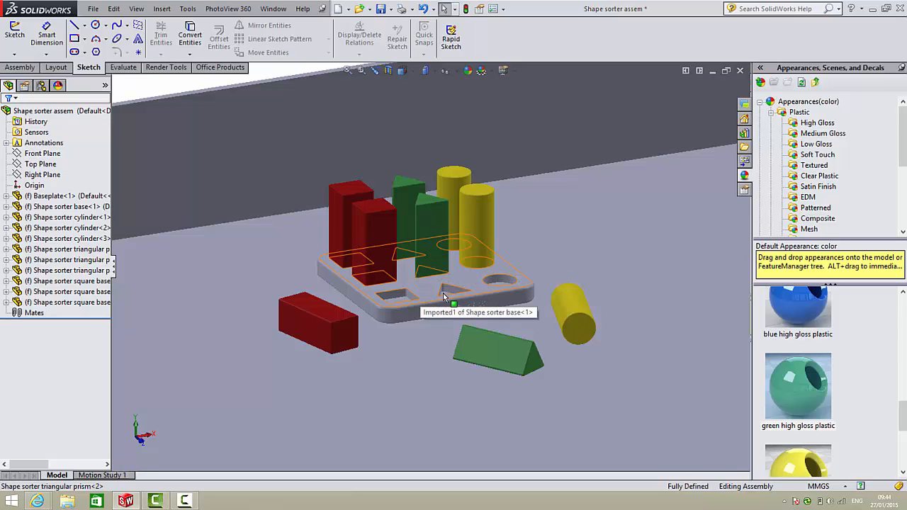
key(f)
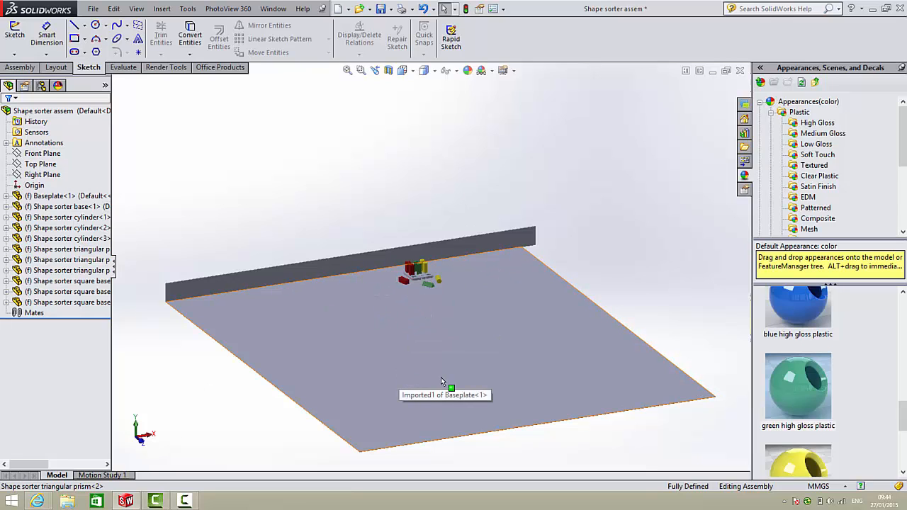
scroll(424, 269, up, 3)
scroll(424, 269, down, 5)
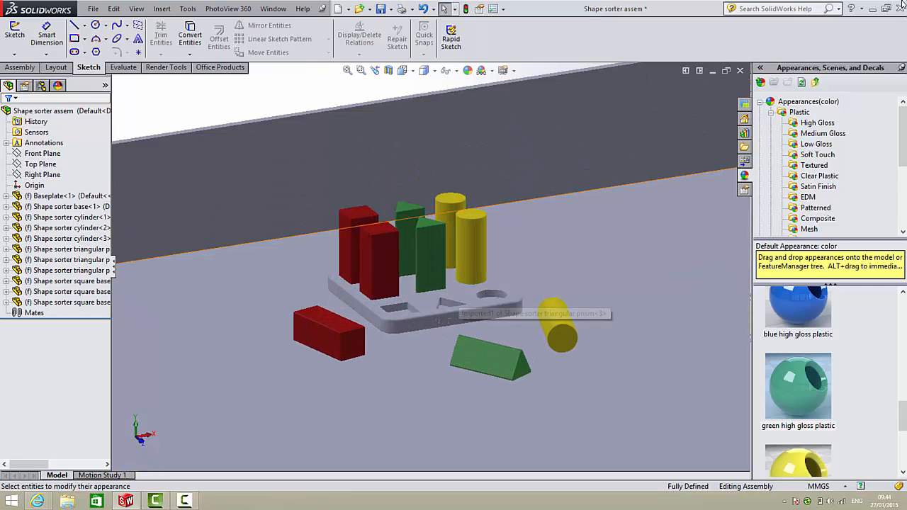
click(867, 8)
double_click(186, 442)
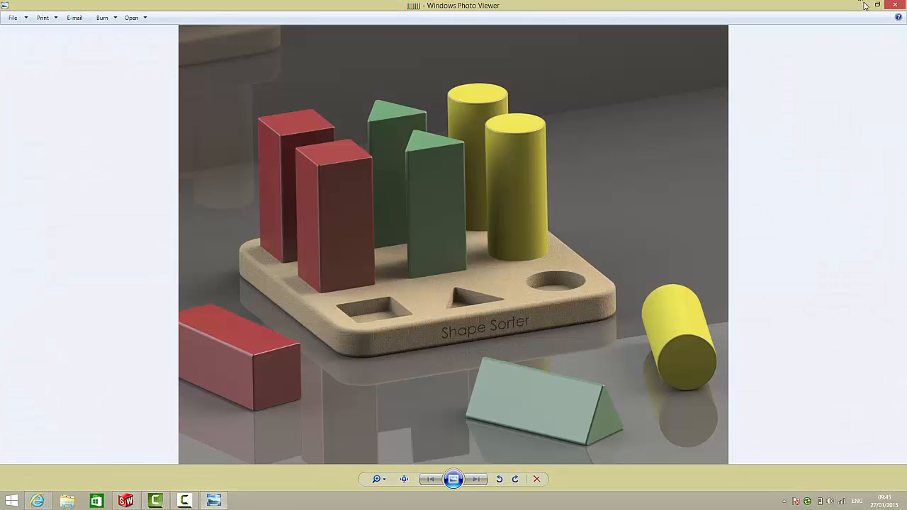
click(127, 501)
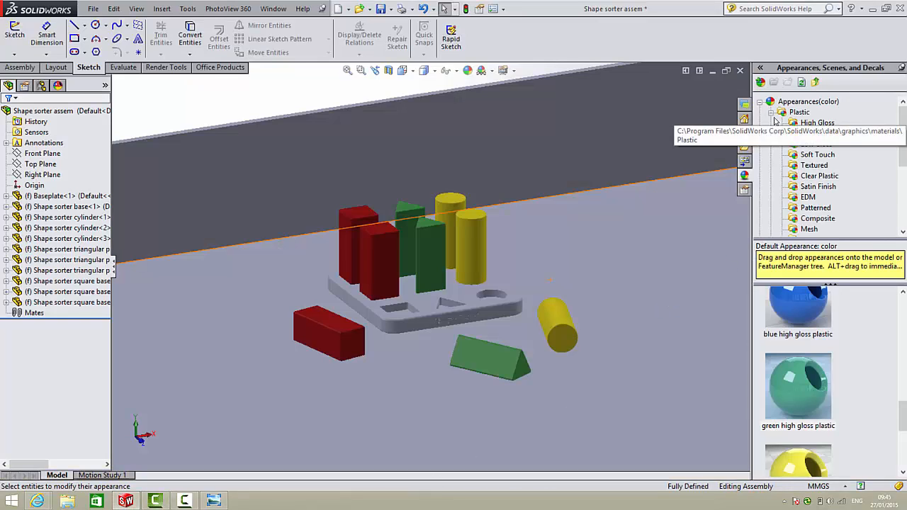
Apply the polished steel appearance from the Steel metals to the Baseplate part
double_click(798, 112)
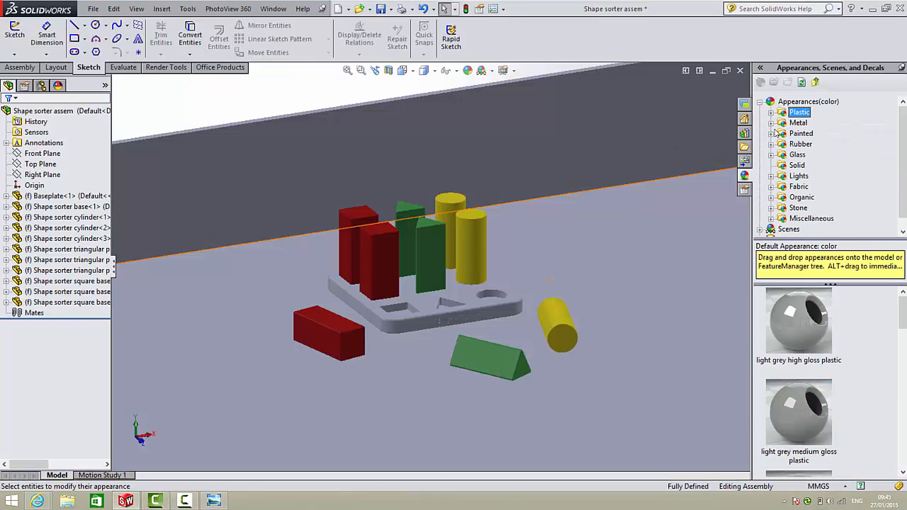
click(772, 124)
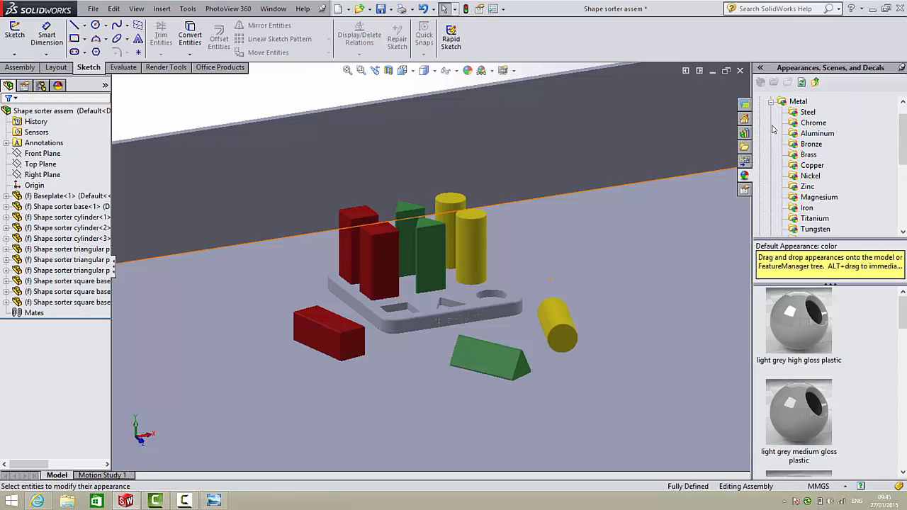
click(807, 112)
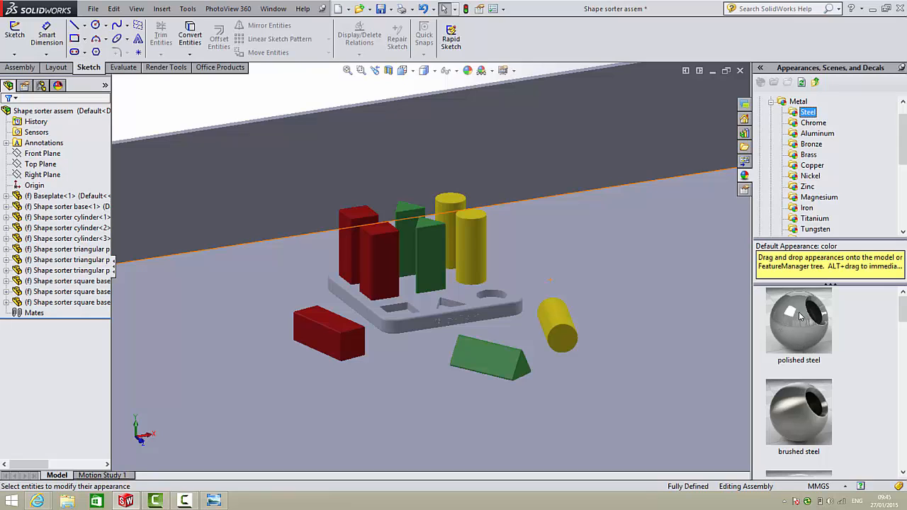
drag(803, 315, 624, 267)
click(663, 265)
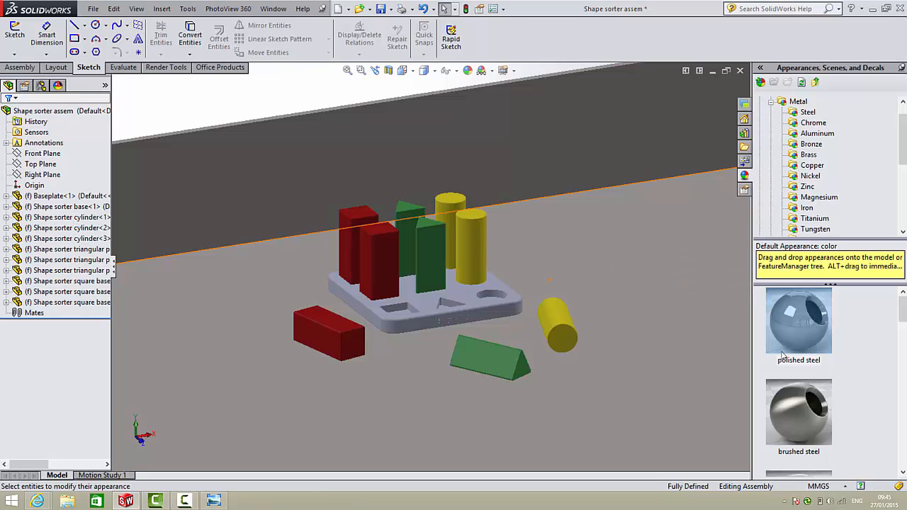
Collapse the Metal appearances and expand the Wood folder within the Organic category
scroll(386, 273, up, 3)
scroll(425, 275, down, 7)
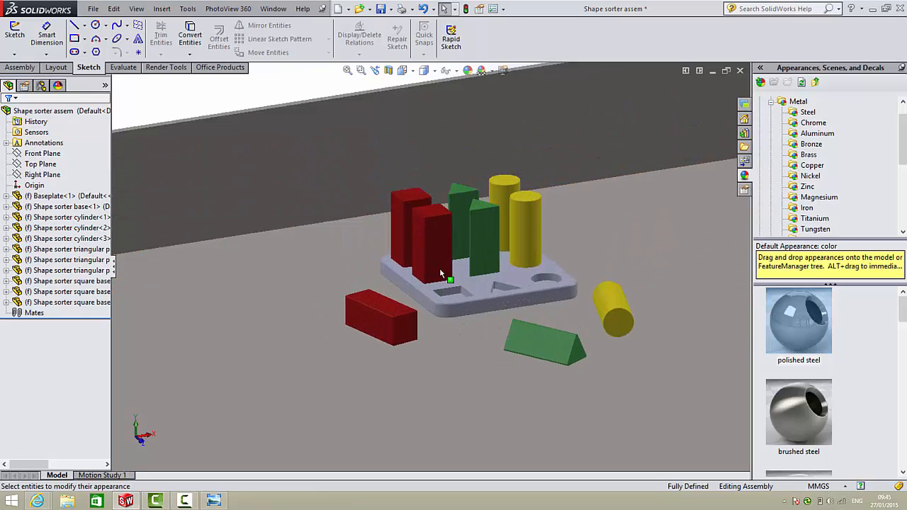
scroll(463, 303, down, 3)
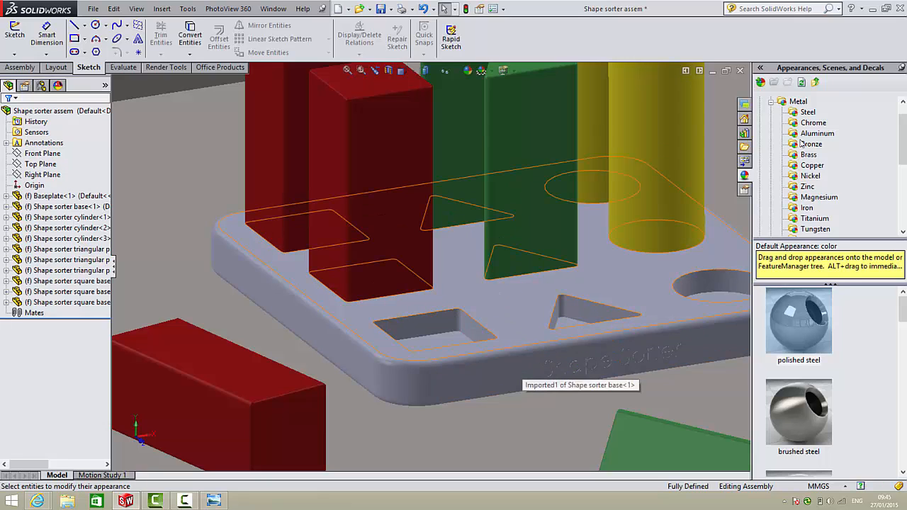
click(771, 102)
mouse_move(903, 137)
mouse_down()
mouse_move(903, 124)
mouse_move(903, 139)
mouse_up()
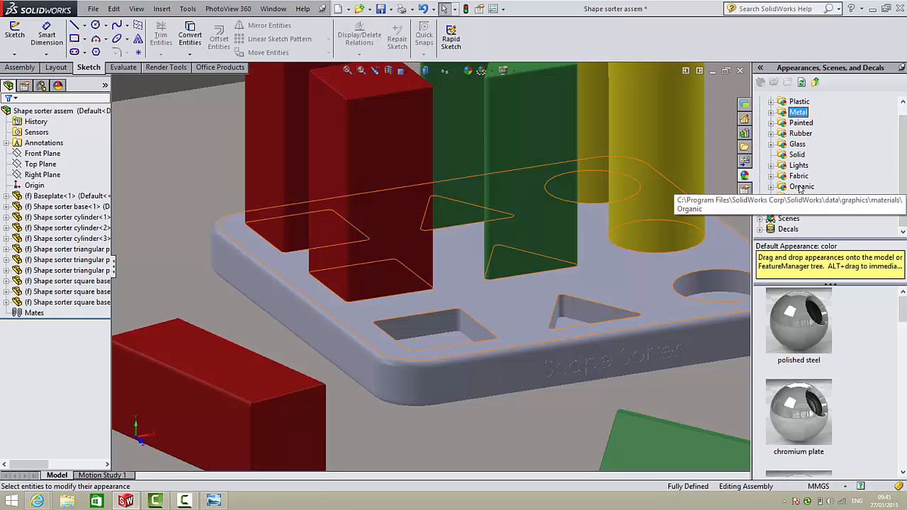
click(771, 186)
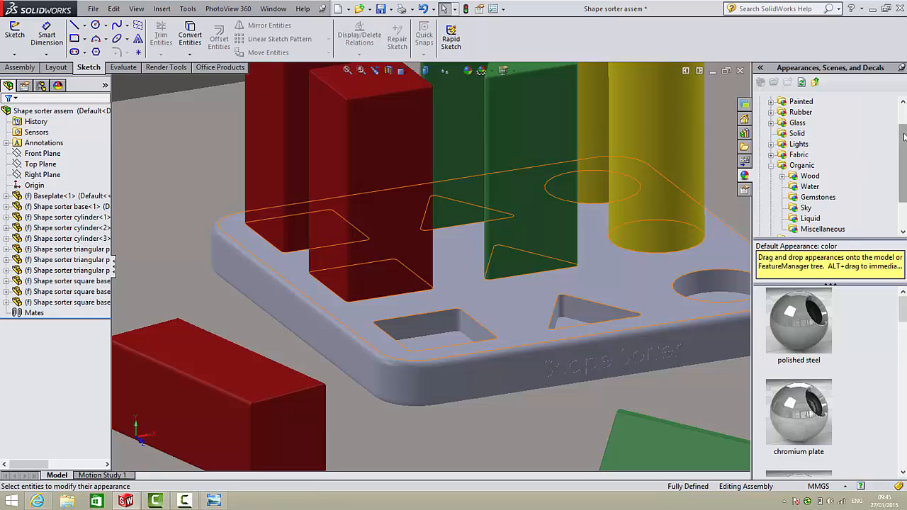
drag(903, 135, 904, 148)
click(782, 156)
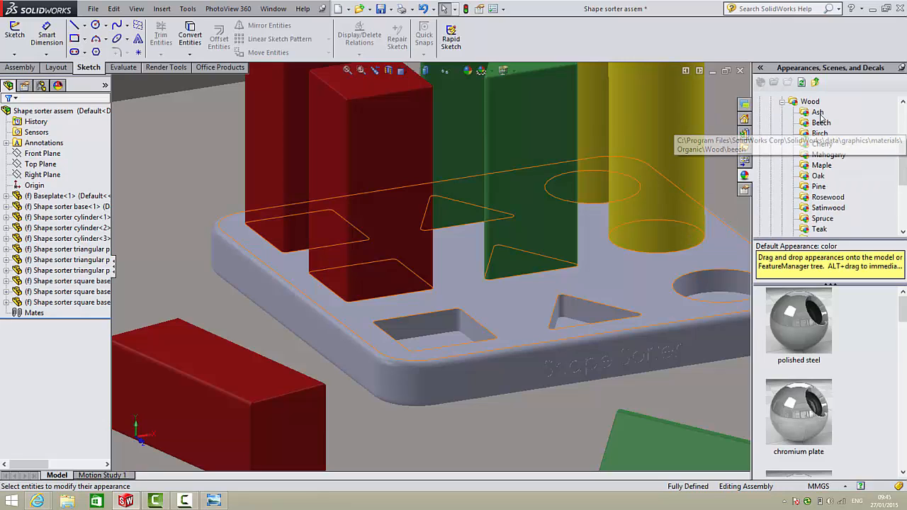
Look through the wood types, including Pine, and display the Patterned Composite appearances
drag(820, 133, 625, 283)
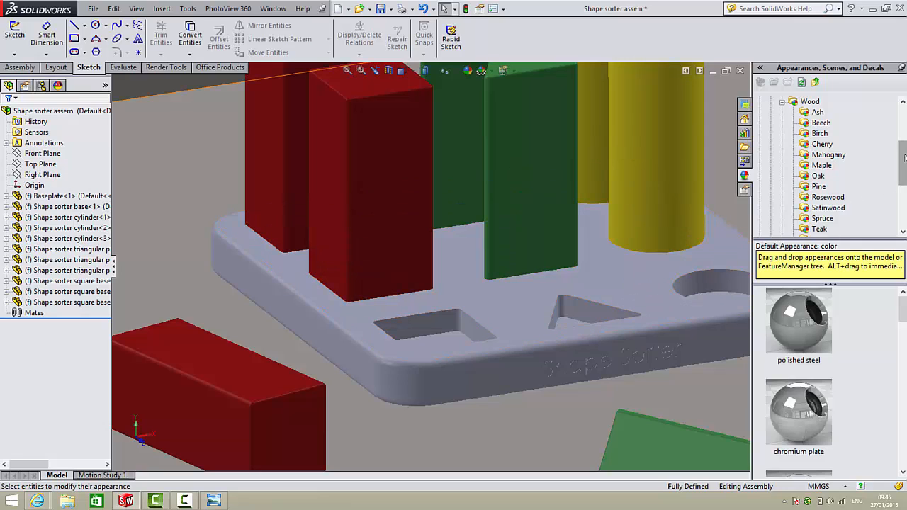
drag(905, 158, 906, 182)
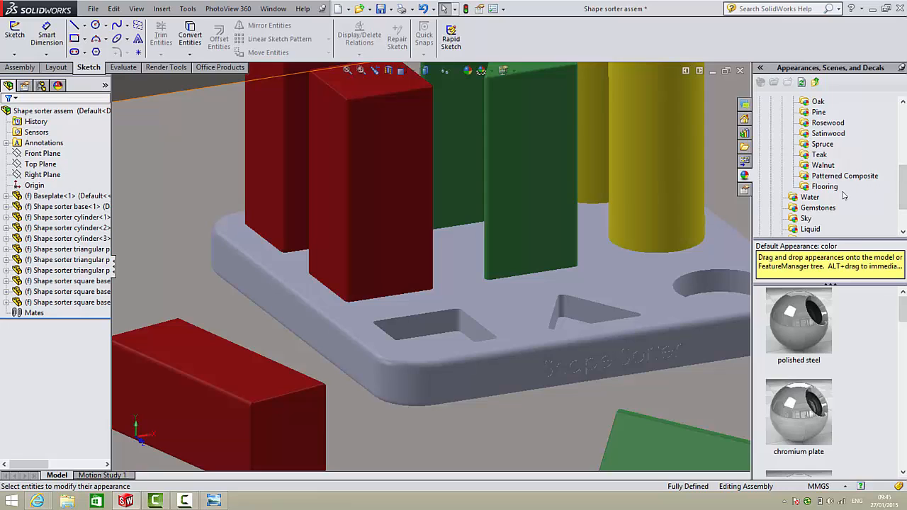
drag(905, 193, 905, 172)
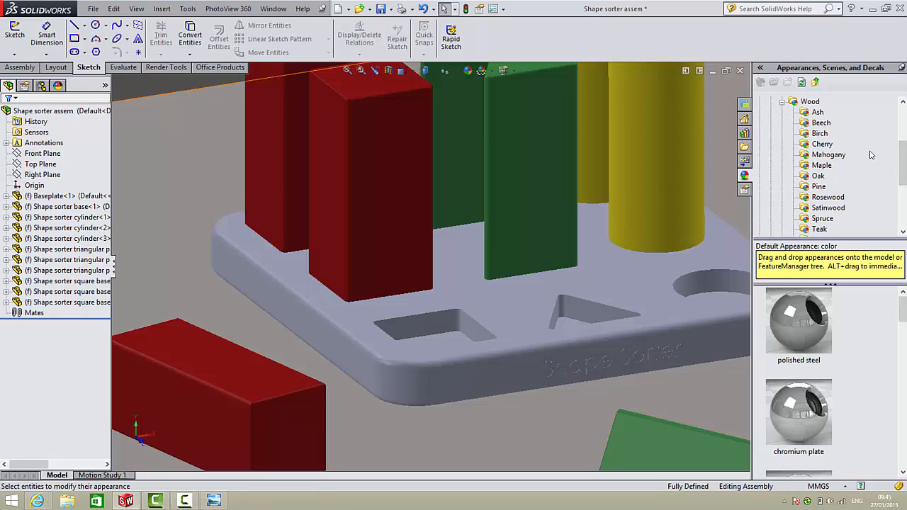
click(819, 186)
drag(903, 149, 904, 160)
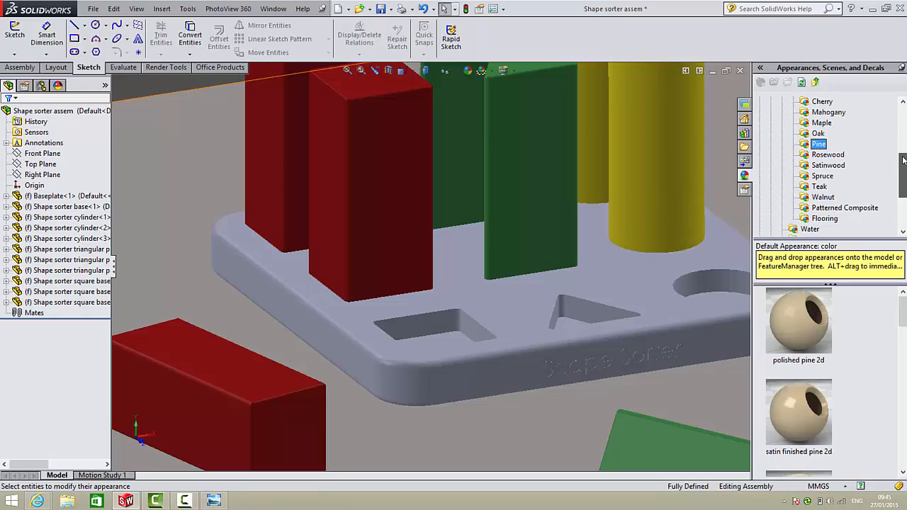
click(822, 211)
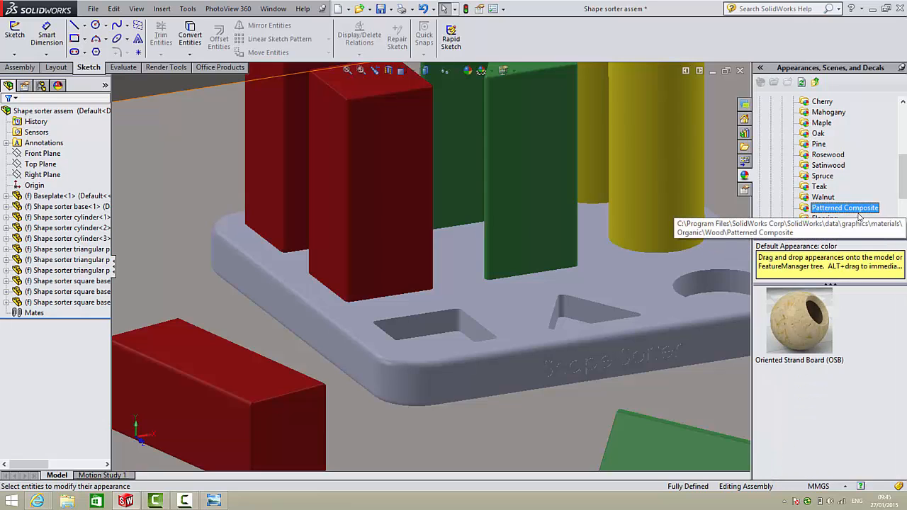
mouse_move(800, 368)
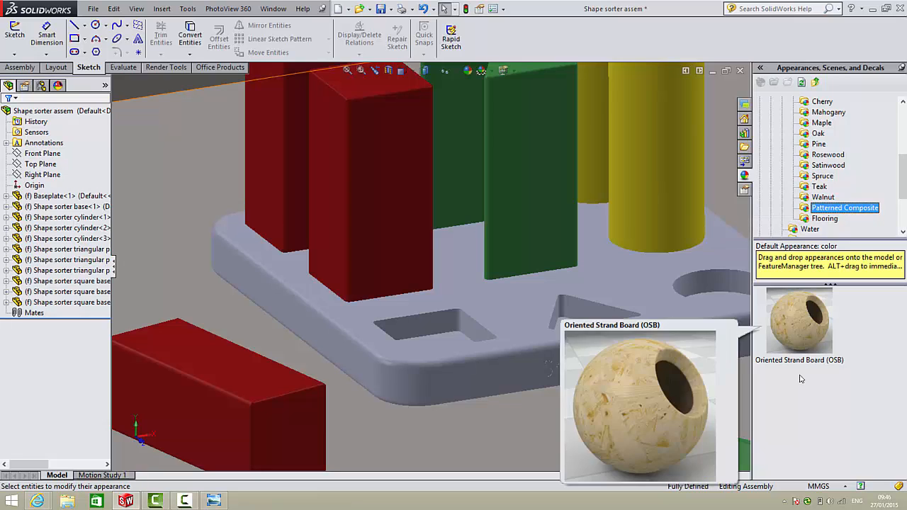
Apply the Oriented Strand Board (OSB) appearance to the Shape sorter base part
drag(805, 326, 524, 307)
click(526, 311)
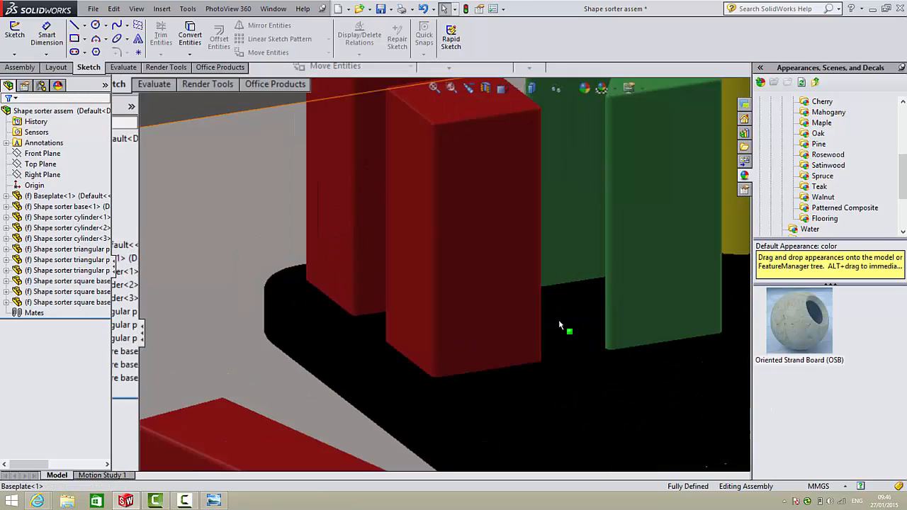
click(691, 378)
scroll(690, 377, up, 8)
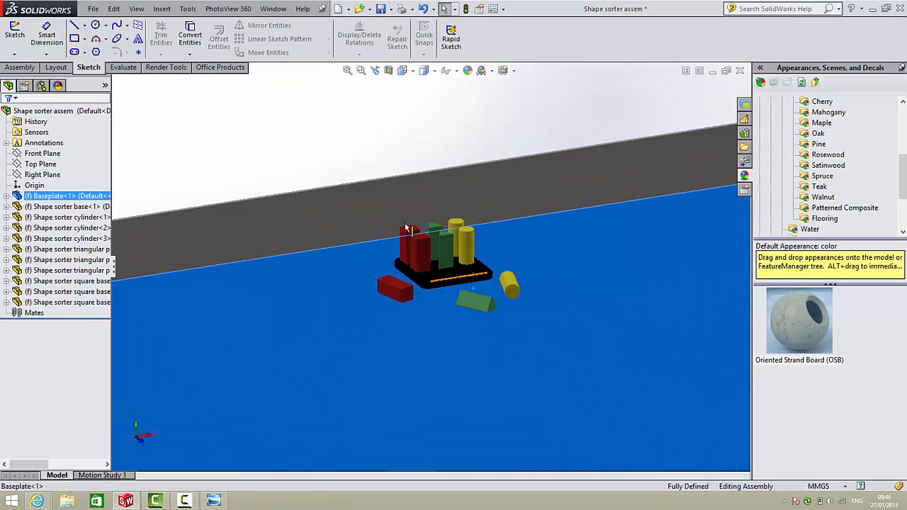
click(354, 134)
scroll(495, 258, down, 6)
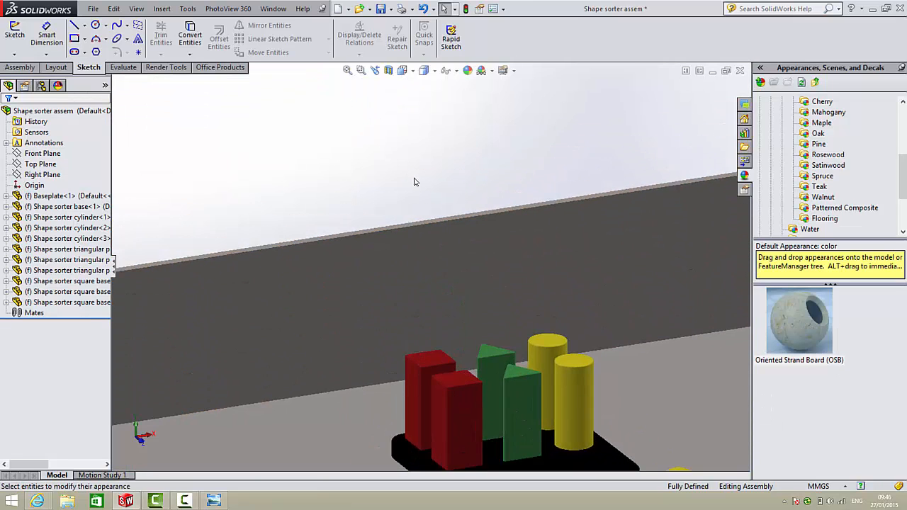
scroll(416, 180, up, 4)
scroll(467, 379, down, 5)
scroll(467, 379, down, 3)
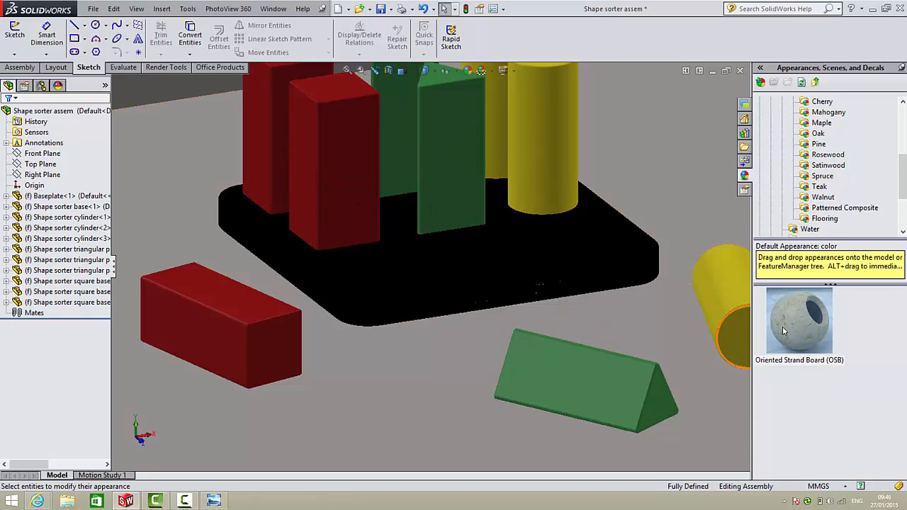
Try applying Oriented Strand Board (OSB) to the Shape sorter base a second time
drag(791, 318, 440, 339)
scroll(458, 283, up, 5)
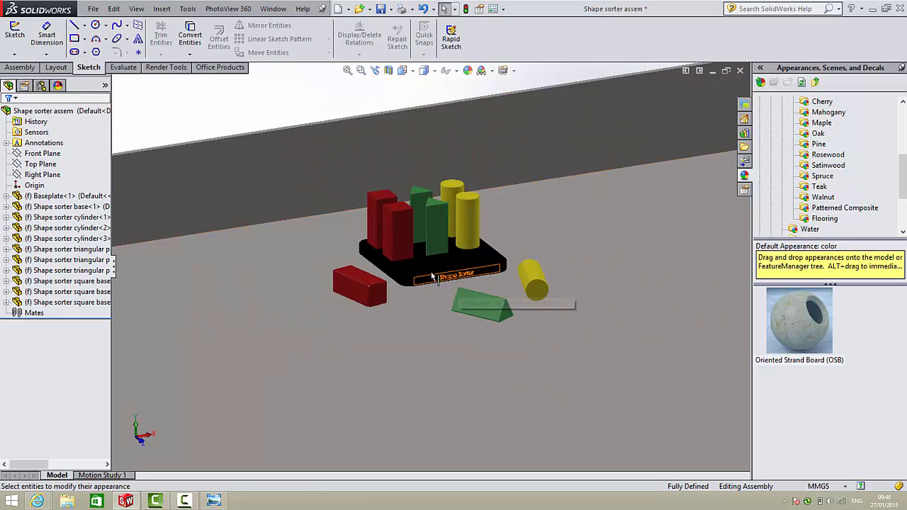
scroll(438, 249, down, 8)
Remove the part-level Oriented Strand Board (OSB) appearance from the Shape sorter base and apply it again
drag(406, 352, 435, 266)
drag(347, 210, 348, 211)
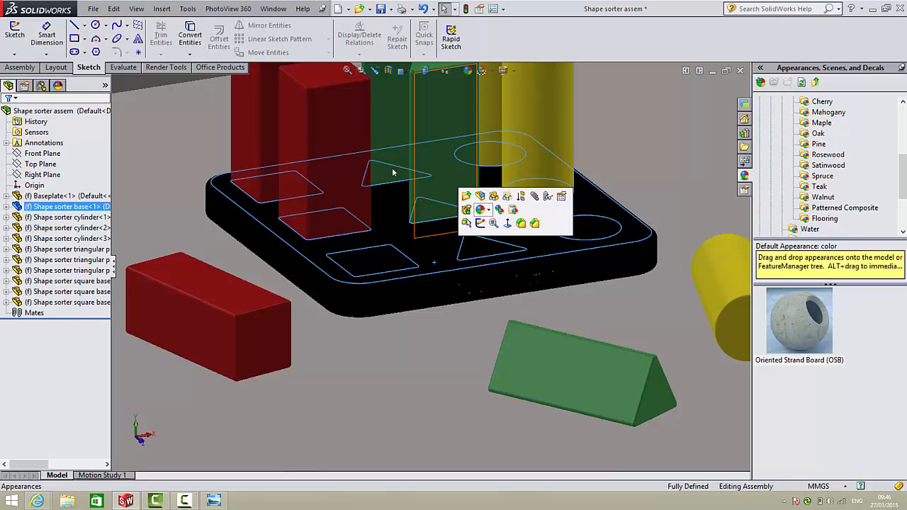
click(485, 210)
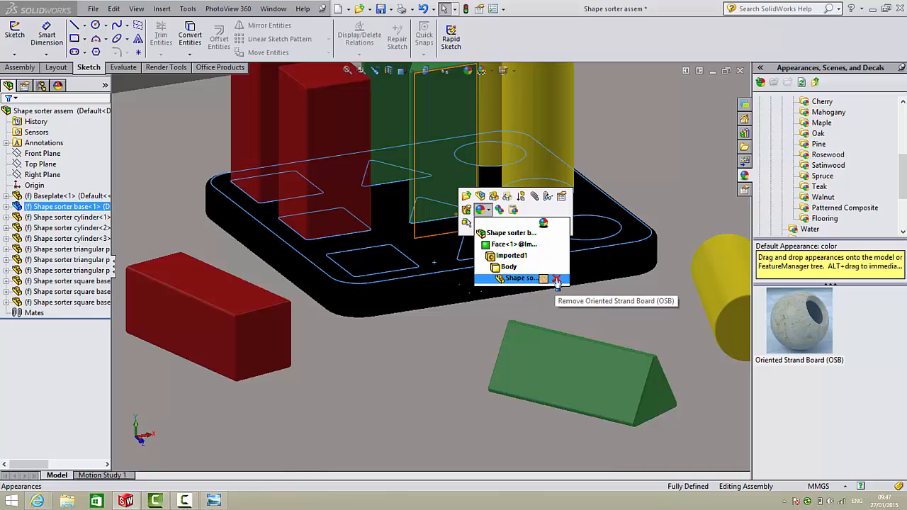
click(557, 279)
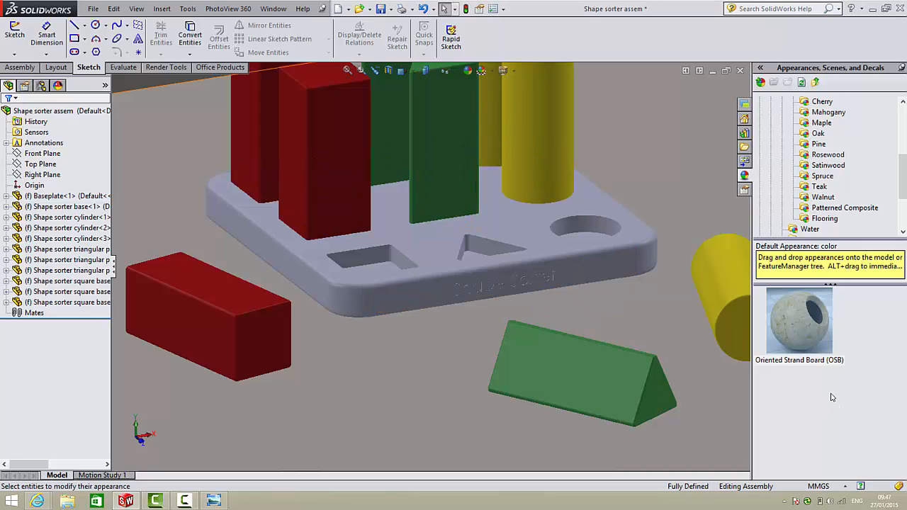
drag(810, 336, 525, 244)
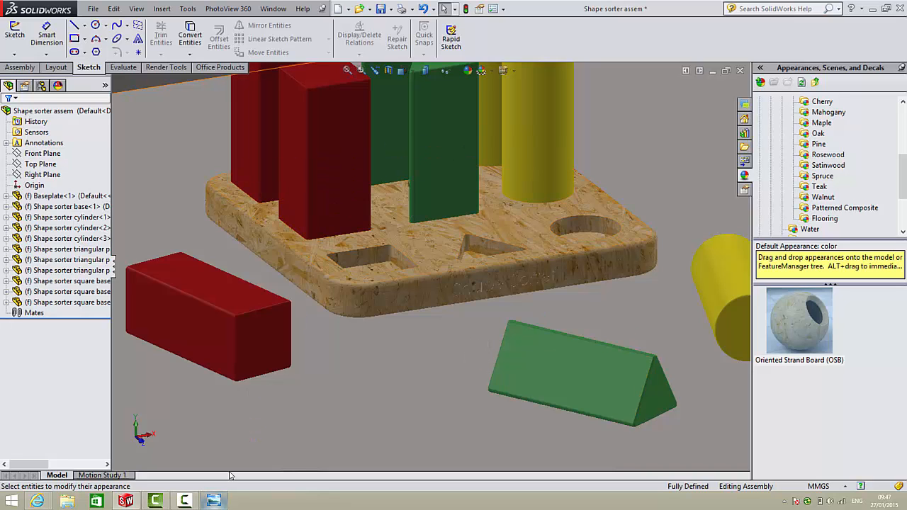
Check the base material in the reference render in Windows Photo Viewer and examine the OSB texture on the model's base
click(213, 501)
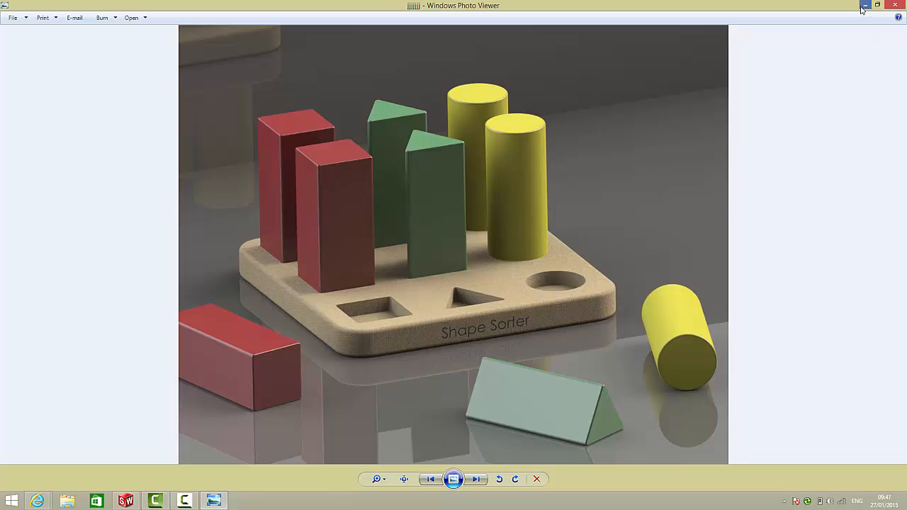
click(900, 6)
scroll(371, 219, down, 4)
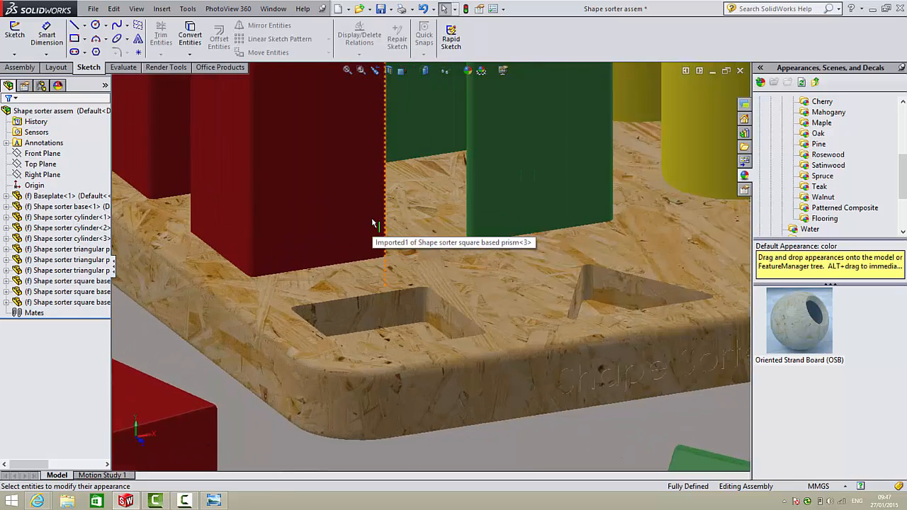
scroll(452, 279, up, 2)
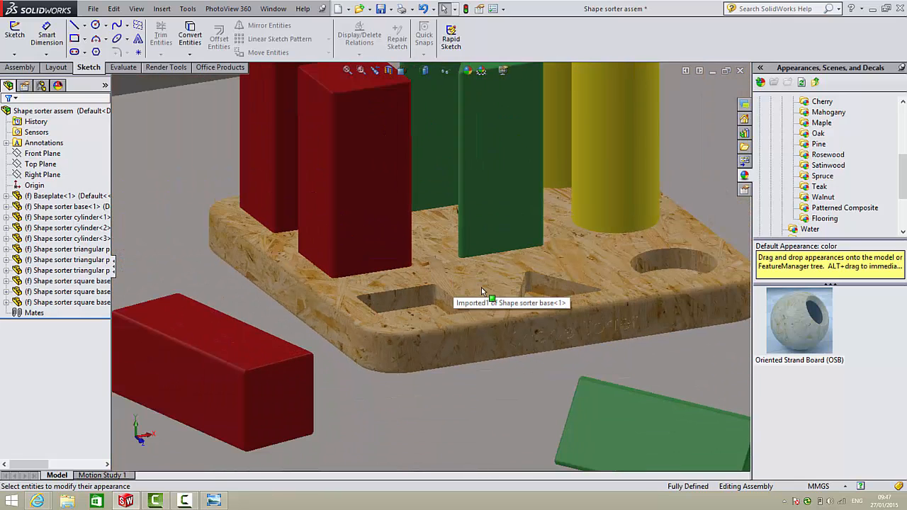
scroll(481, 287, up, 3)
scroll(481, 287, down, 5)
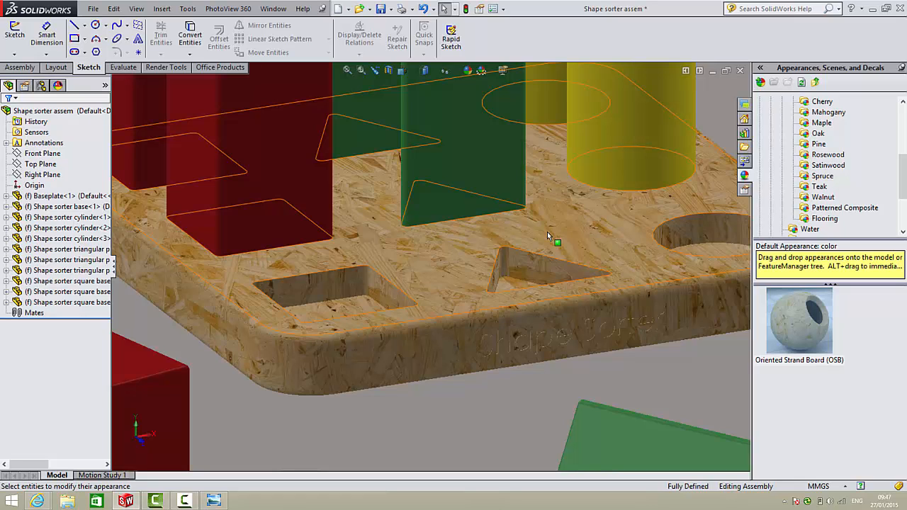
scroll(544, 262, up, 5)
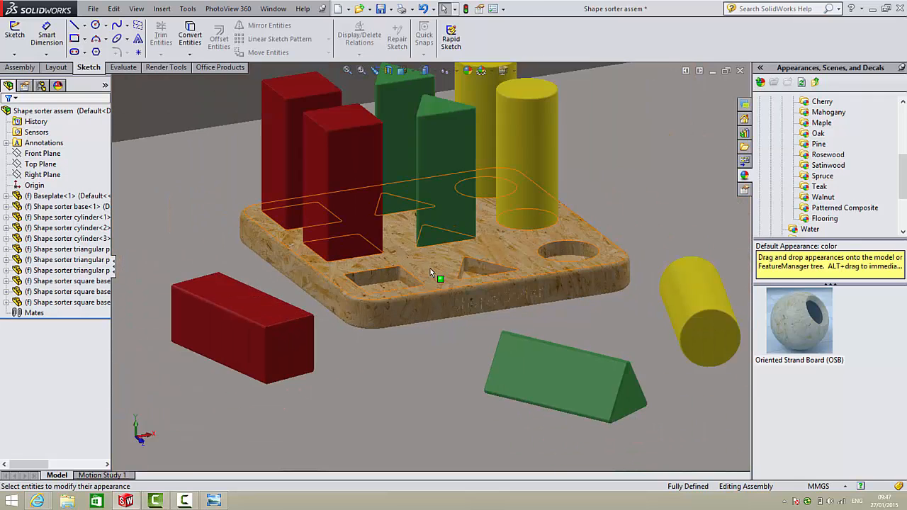
scroll(430, 268, down, 5)
scroll(430, 268, up, 2)
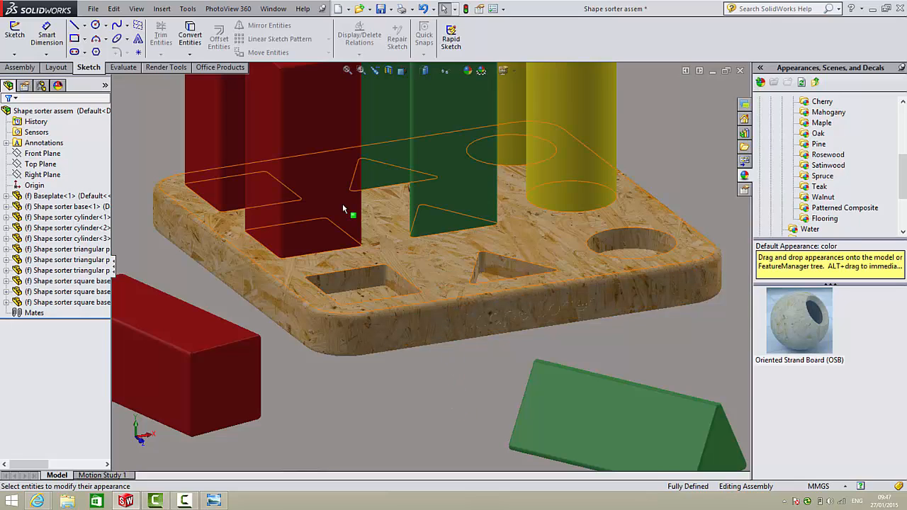
Edit the body-level Oriented Strand Board (OSB) appearance of the Shape sorter base and shrink its texture mapping frame to about 40% of its size
click(429, 259)
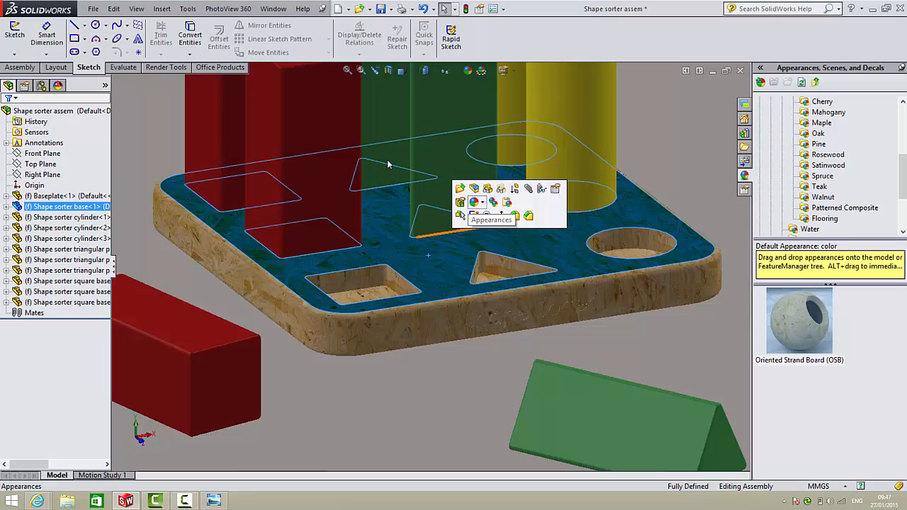
click(474, 202)
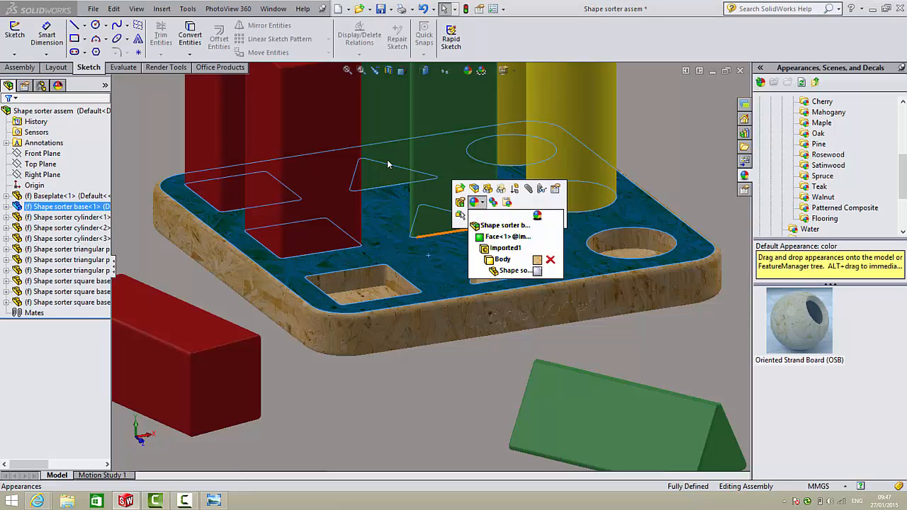
click(538, 263)
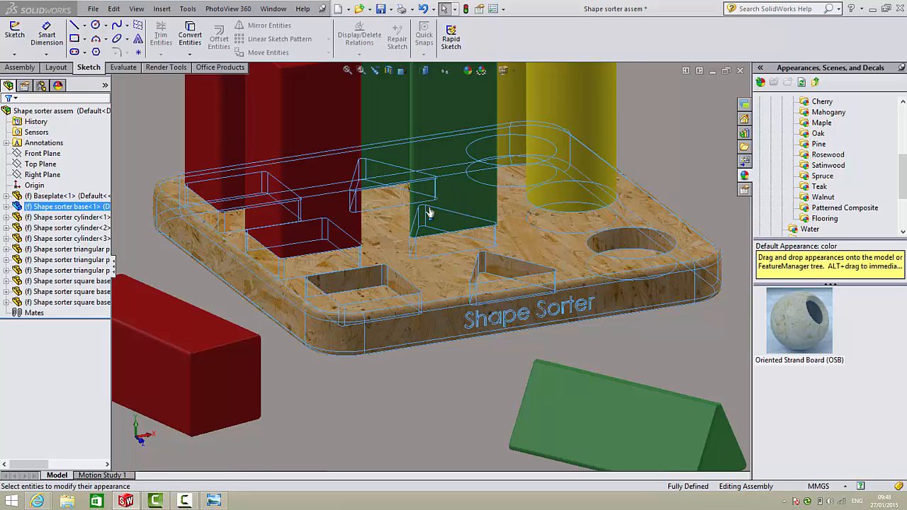
scroll(557, 364, up, 3)
mouse_move(559, 362)
middle_down()
mouse_move(456, 297)
mouse_move(557, 366)
middle_up()
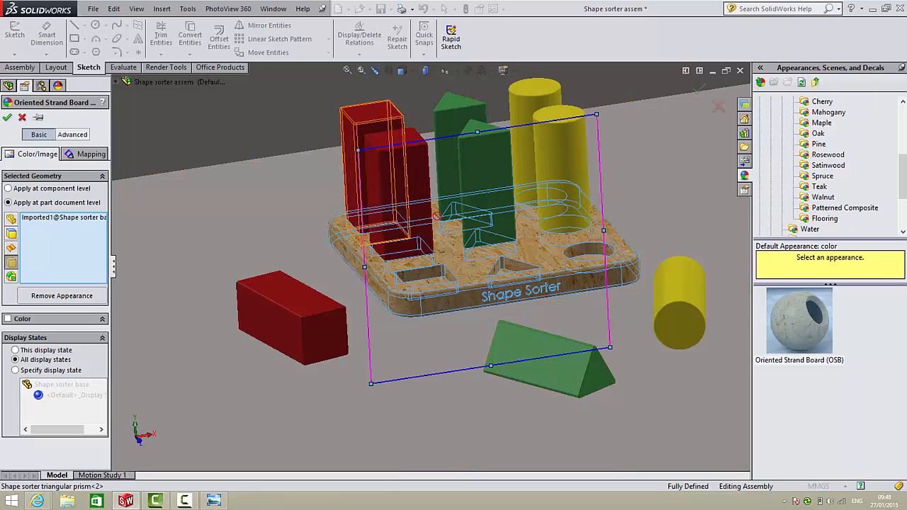
middle_drag(467, 299, 451, 282)
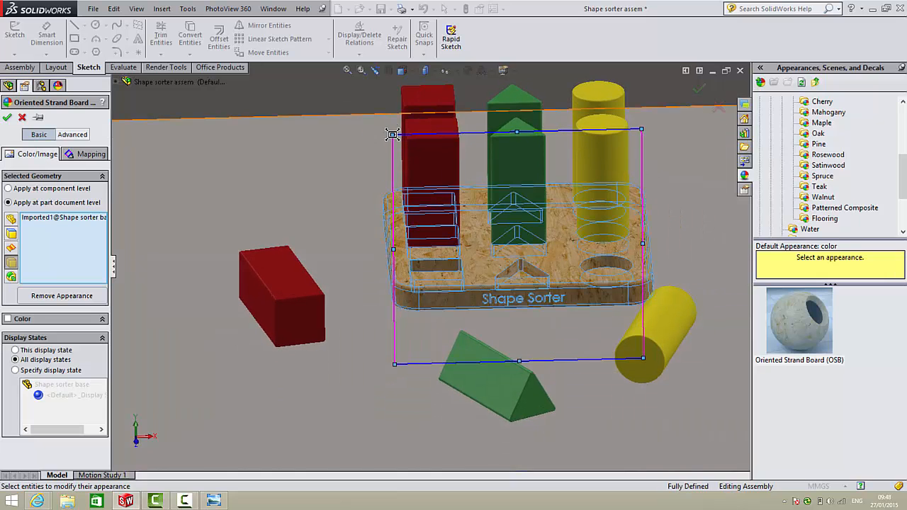
drag(392, 134, 469, 203)
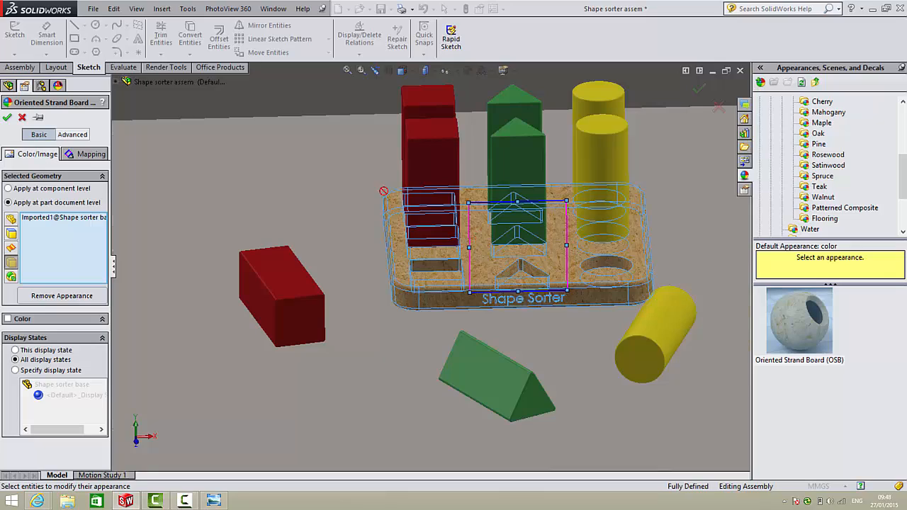
middle_drag(434, 301, 471, 296)
scroll(434, 250, down, 5)
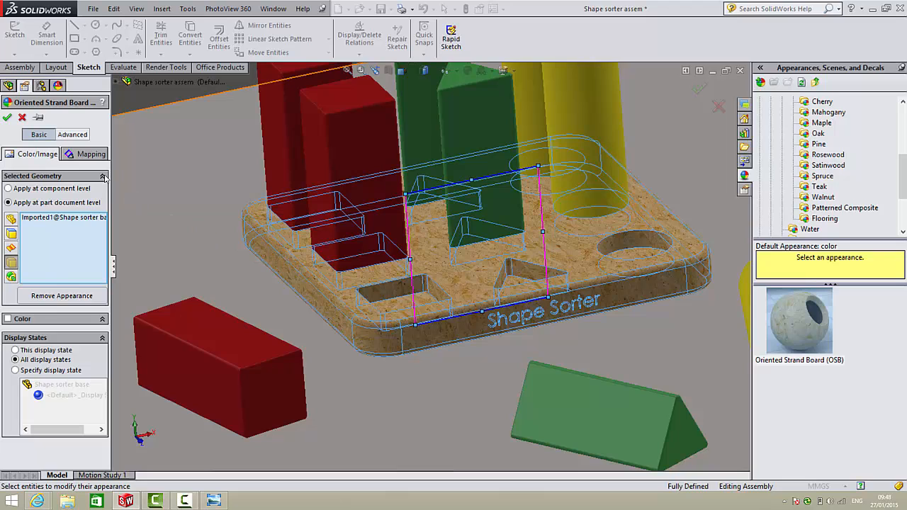
Switch the base's OSB texture to planar mapping and rotate the mapping frame to turn the grain direction
click(83, 153)
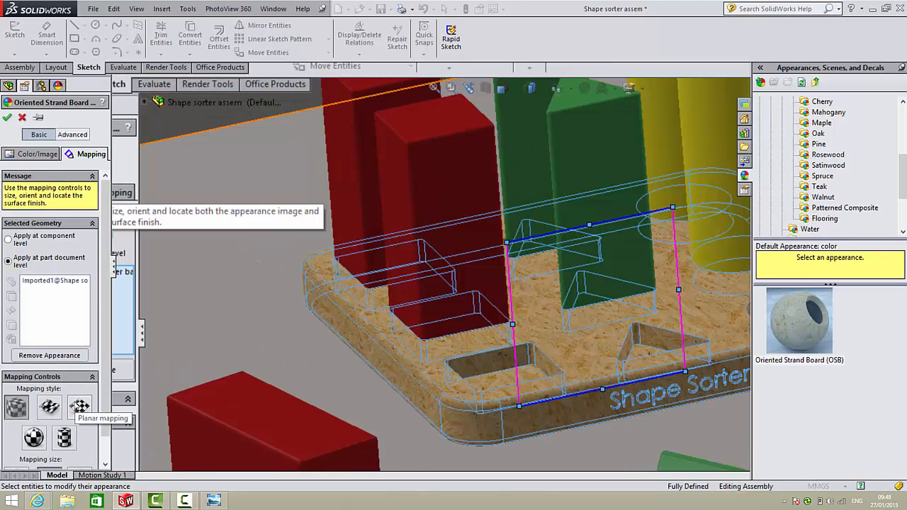
click(80, 408)
scroll(484, 272, up, 3)
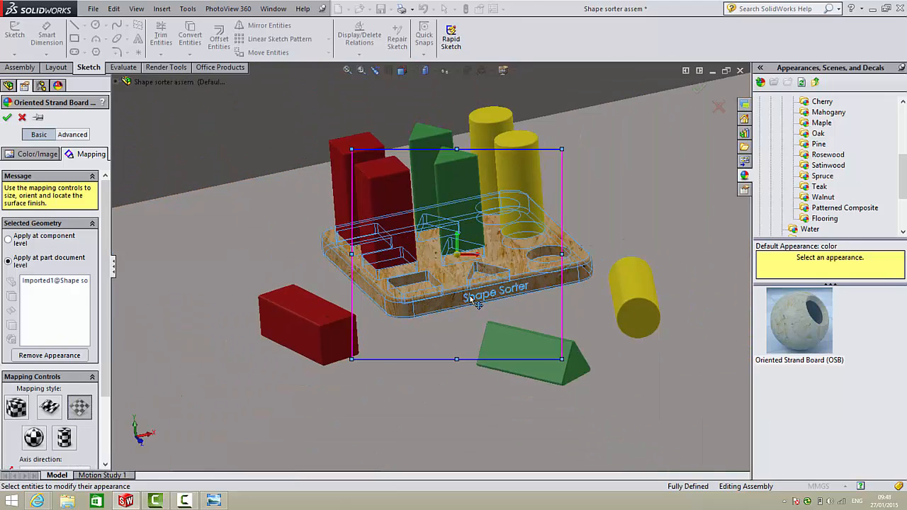
middle_drag(470, 298, 438, 279)
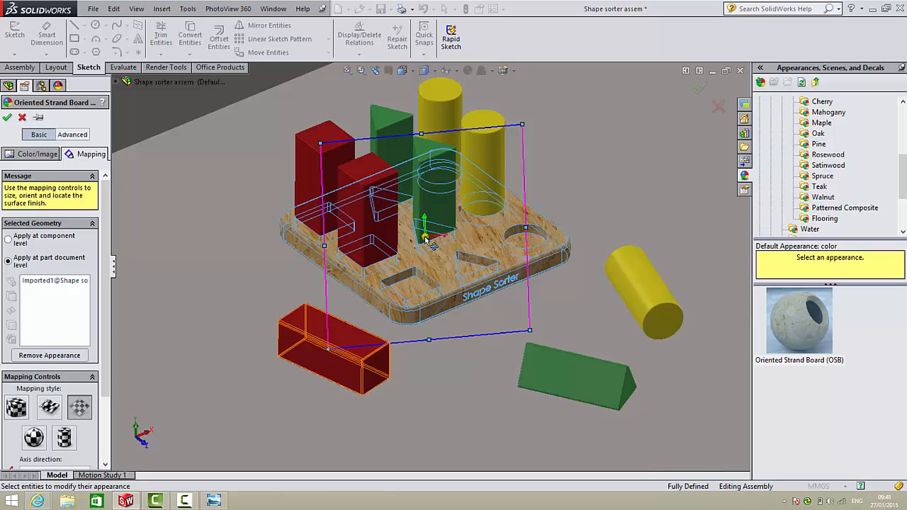
drag(341, 193, 490, 242)
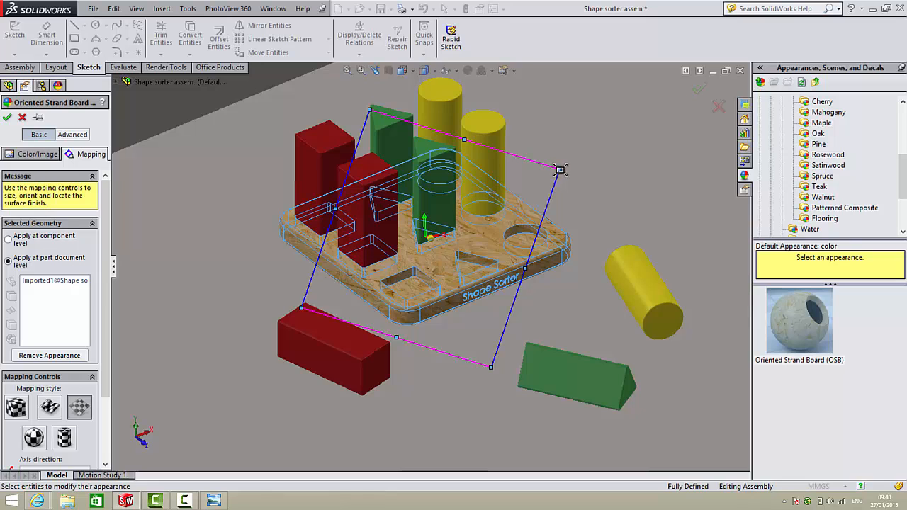
Shrink the planar mapping frame to about one eighth of its size for a fine OSB grain and accept the appearance
drag(559, 171, 330, 303)
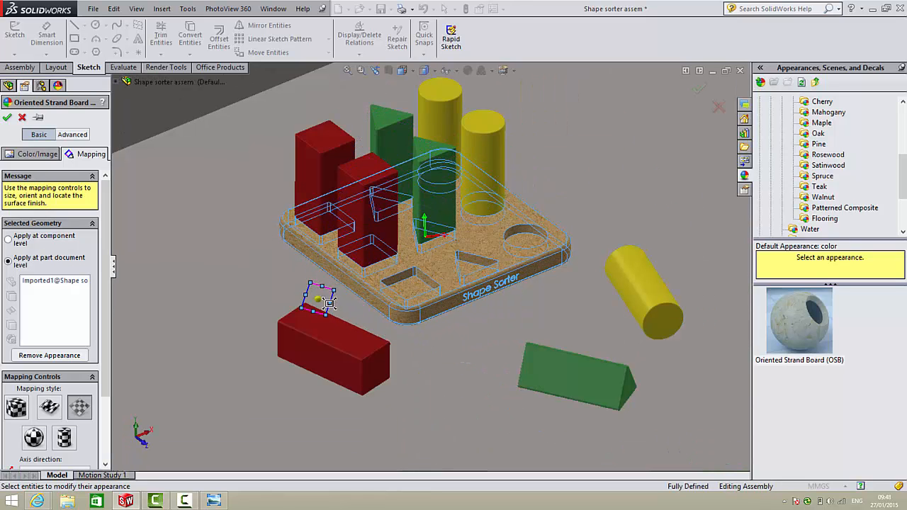
scroll(431, 289, down, 5)
scroll(441, 279, up, 5)
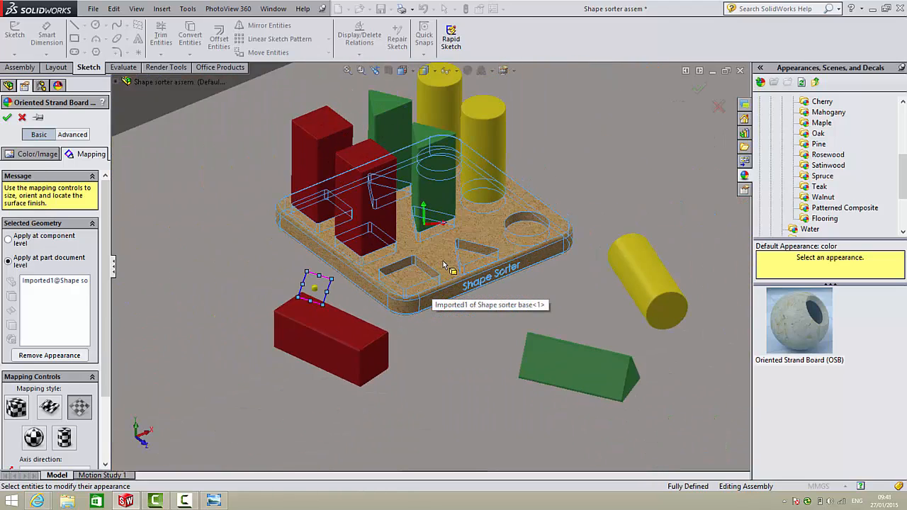
click(699, 88)
scroll(476, 358, up, 4)
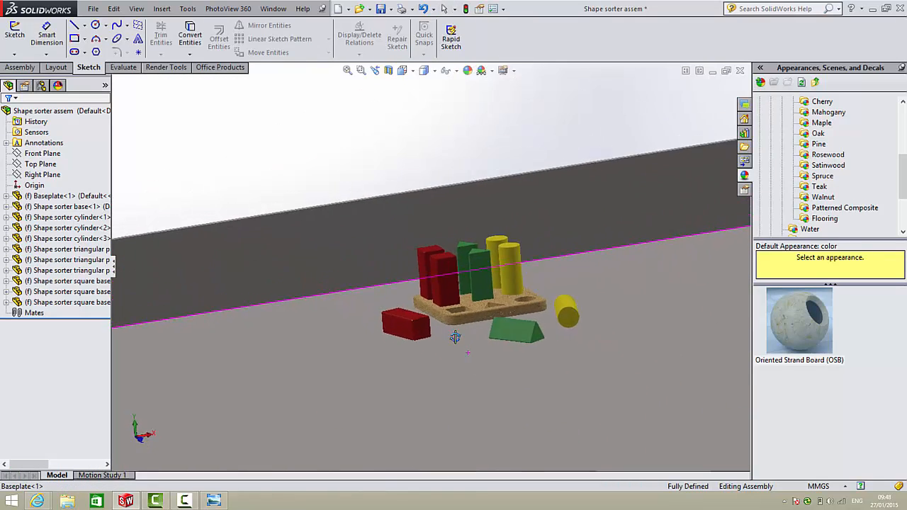